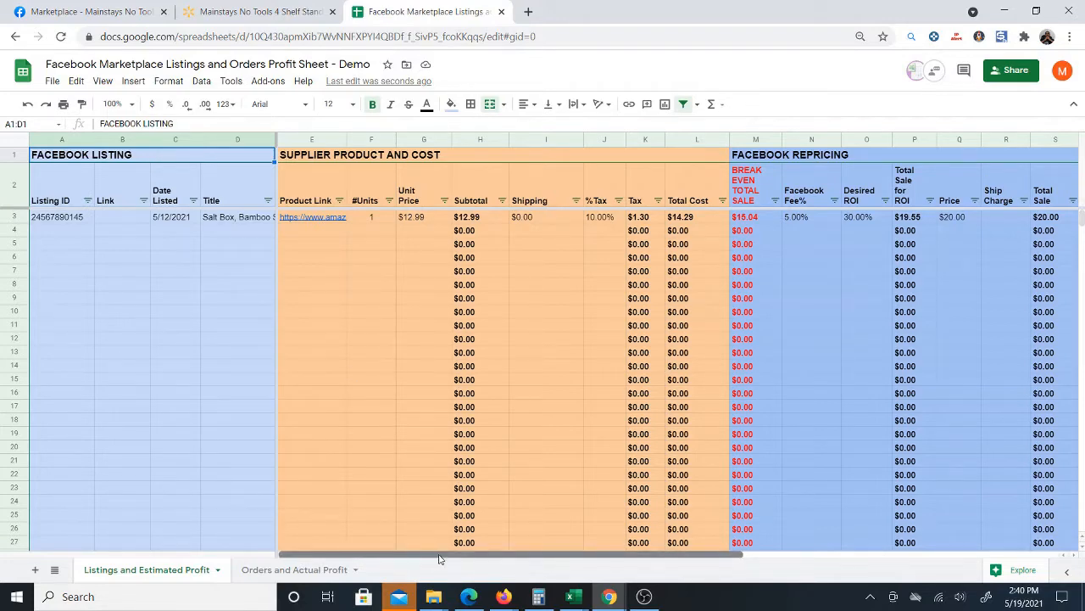
- Look over the columns of the Listings and Estimated Profit sheet and the Orders and Actual Profit sheet
{"action": "left_click_drag", "start_coordinate": [439, 558], "coordinate": [816, 582]}
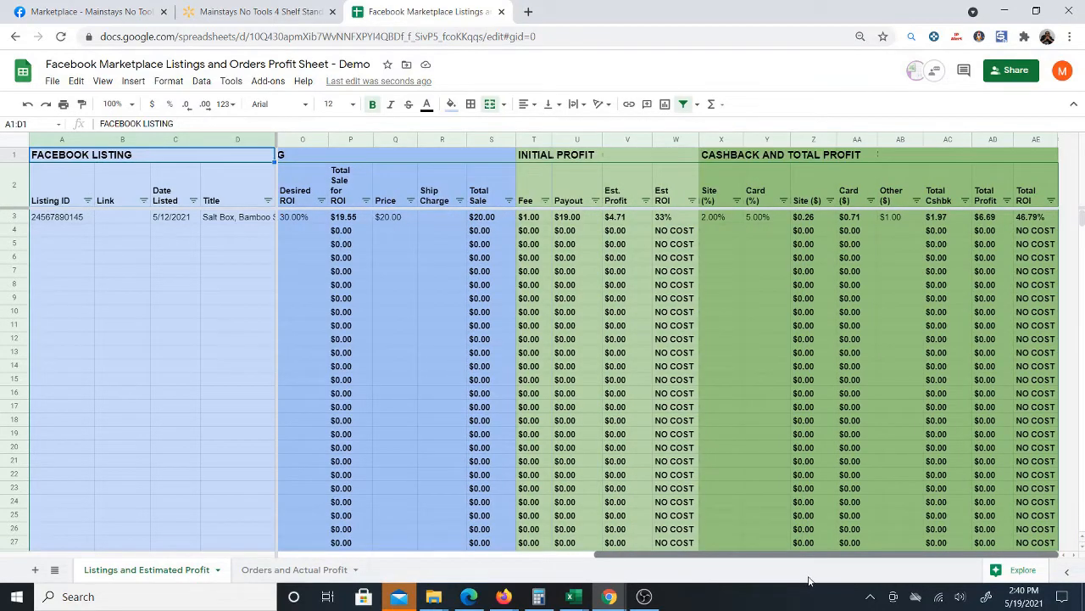
{"action": "left_click_drag", "start_coordinate": [809, 581], "coordinate": [424, 570]}
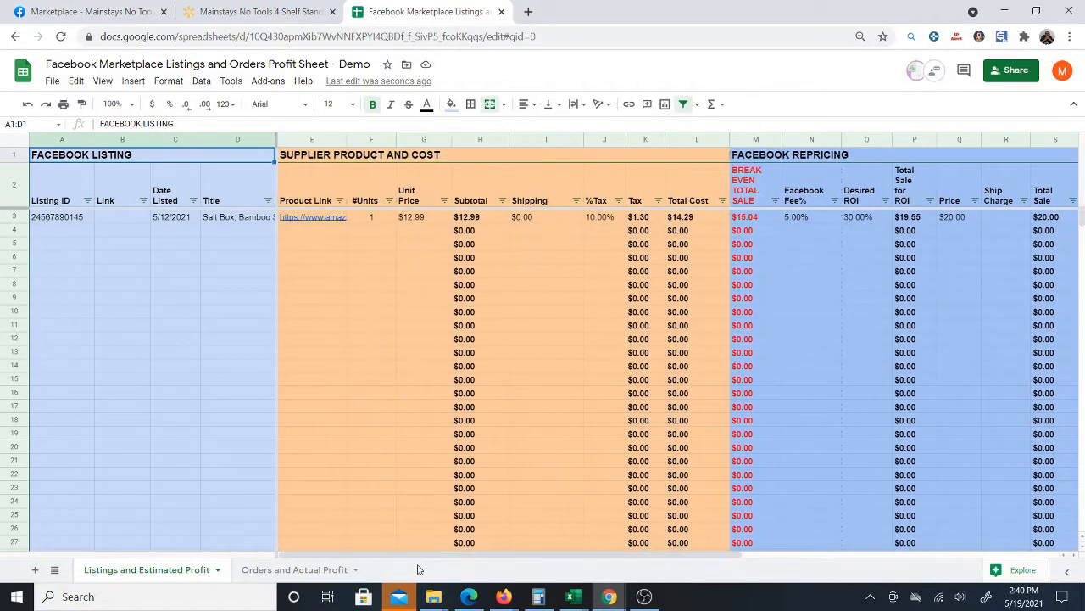
{"action": "left_click", "coordinate": [307, 571]}
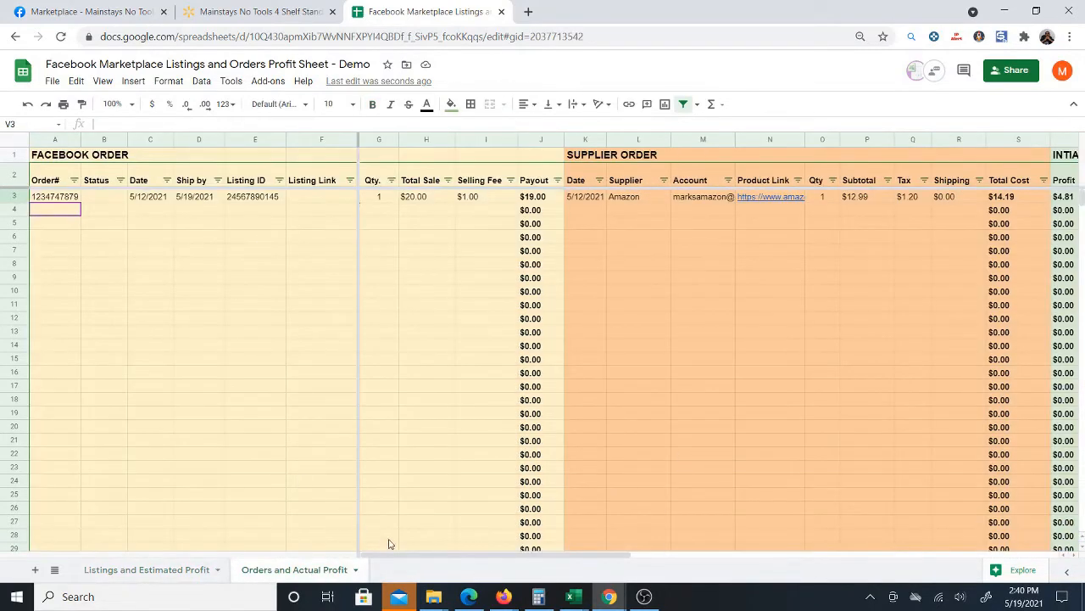
{"action": "left_click_drag", "start_coordinate": [394, 557], "coordinate": [201, 561]}
{"action": "left_click", "coordinate": [170, 569]}
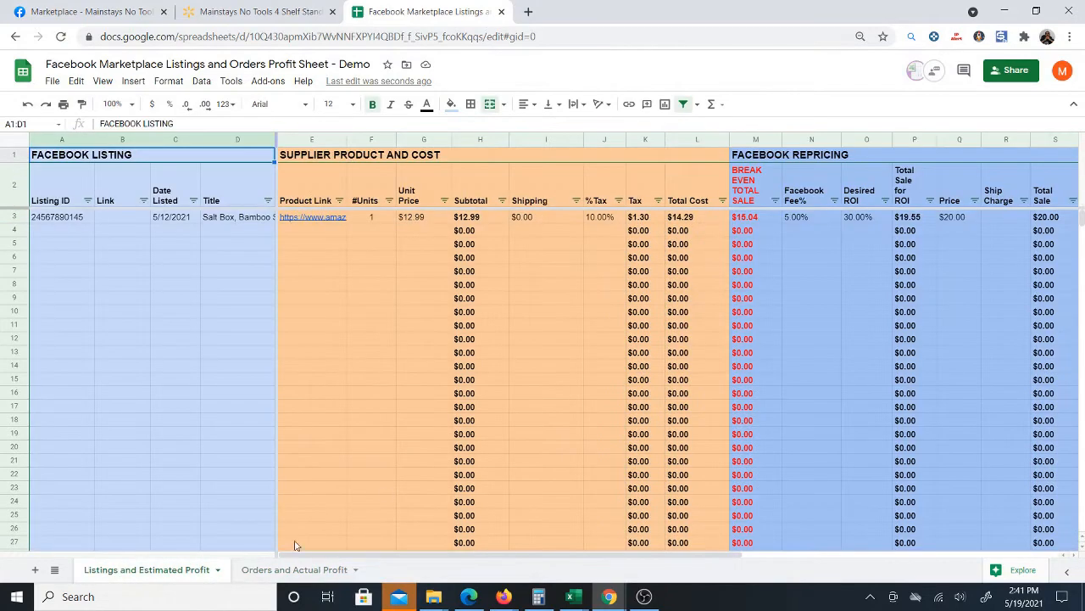
- Copy the item ID from the Facebook listing's URL into A4 as values only, and widen column A to fit it
{"action": "left_click", "coordinate": [56, 234]}
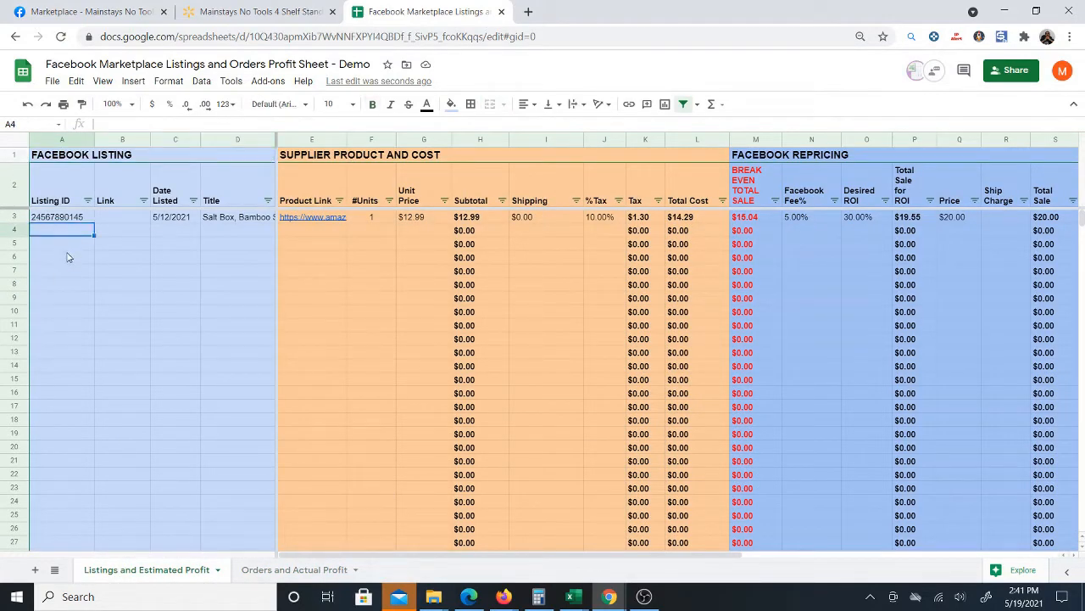
{"action": "left_click", "coordinate": [76, 10]}
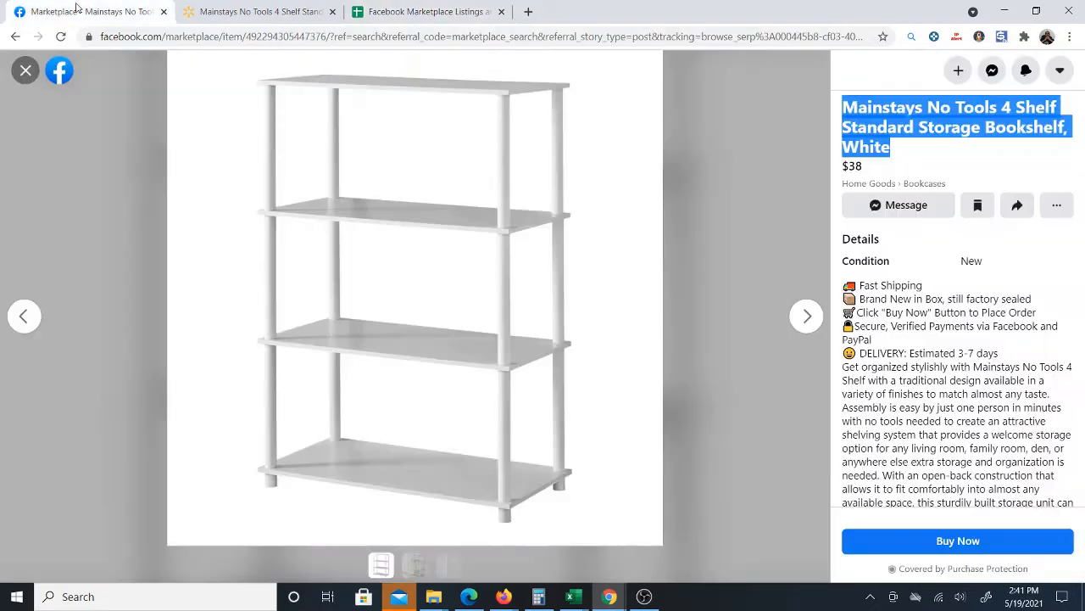
{"action": "left_click", "coordinate": [273, 36]}
{"action": "double_click", "coordinate": [339, 37]}
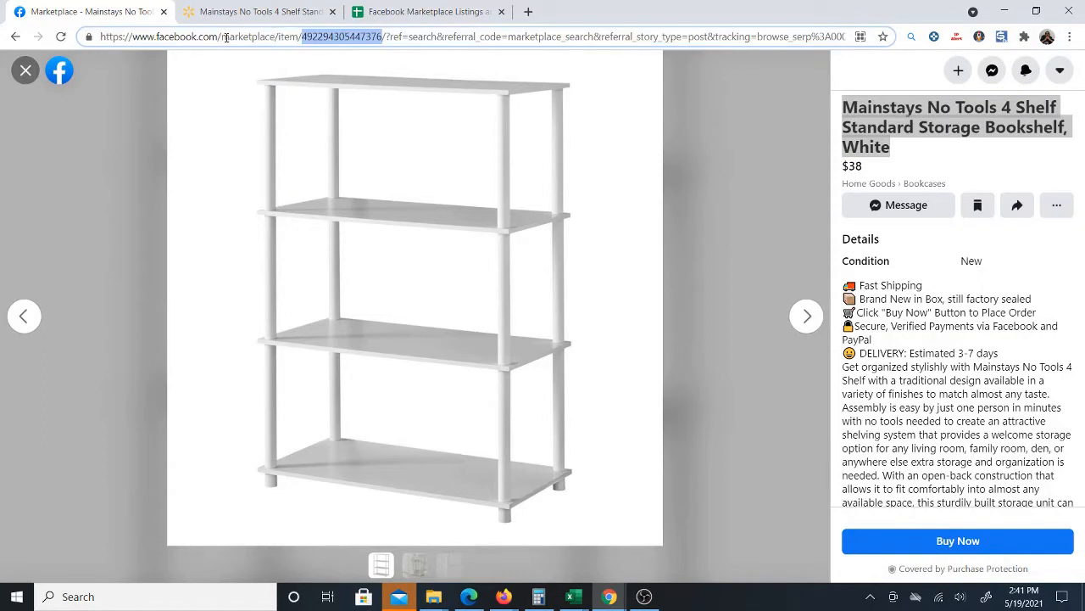
{"action": "right_click", "coordinate": [352, 41]}
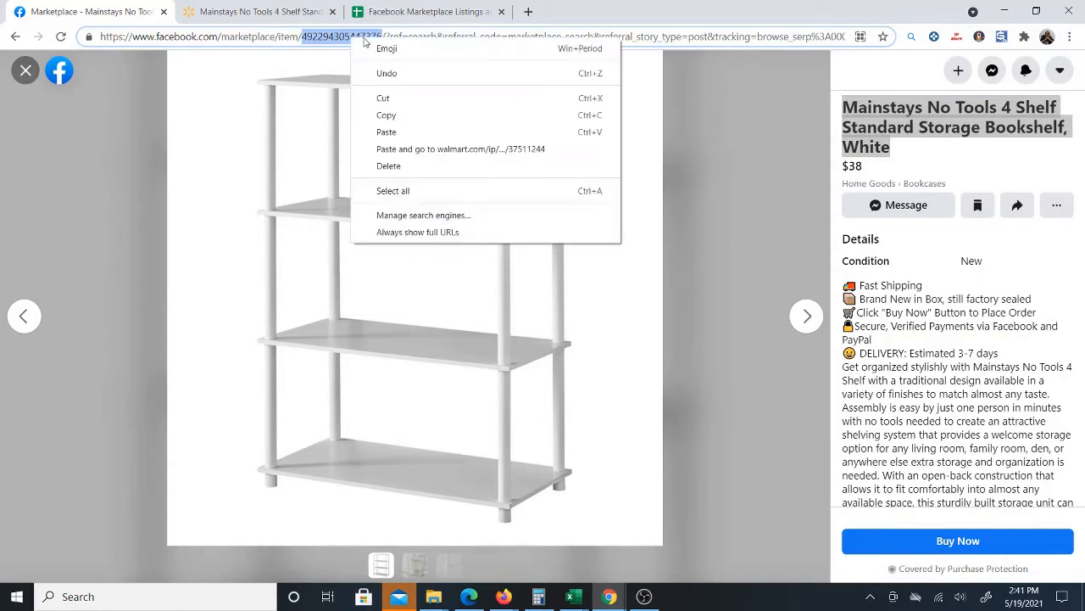
{"action": "left_click", "coordinate": [391, 115]}
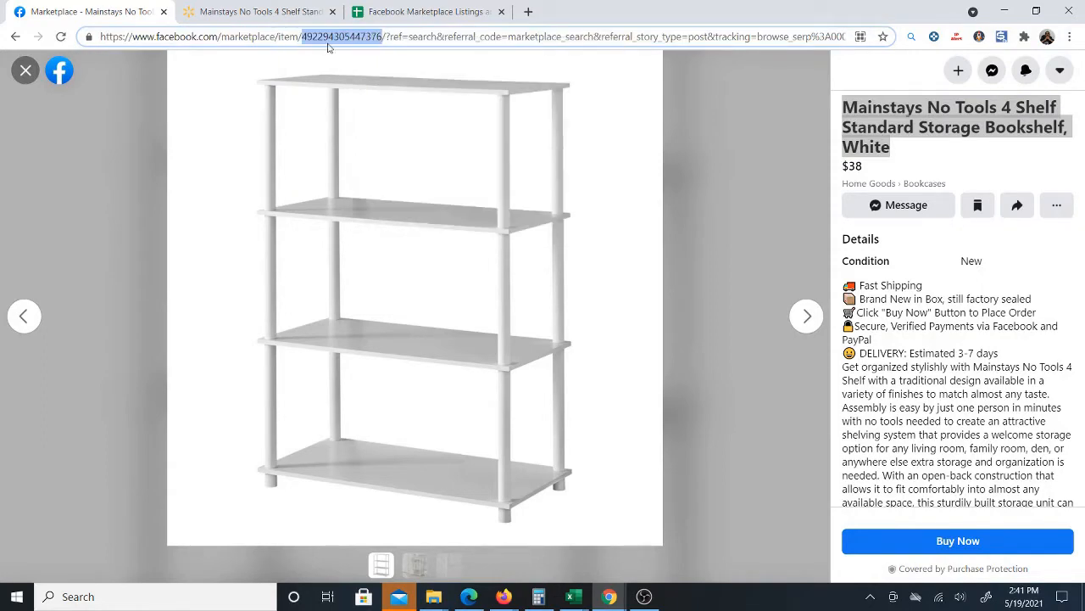
{"action": "left_click", "coordinate": [403, 13]}
{"action": "right_click", "coordinate": [69, 232]}
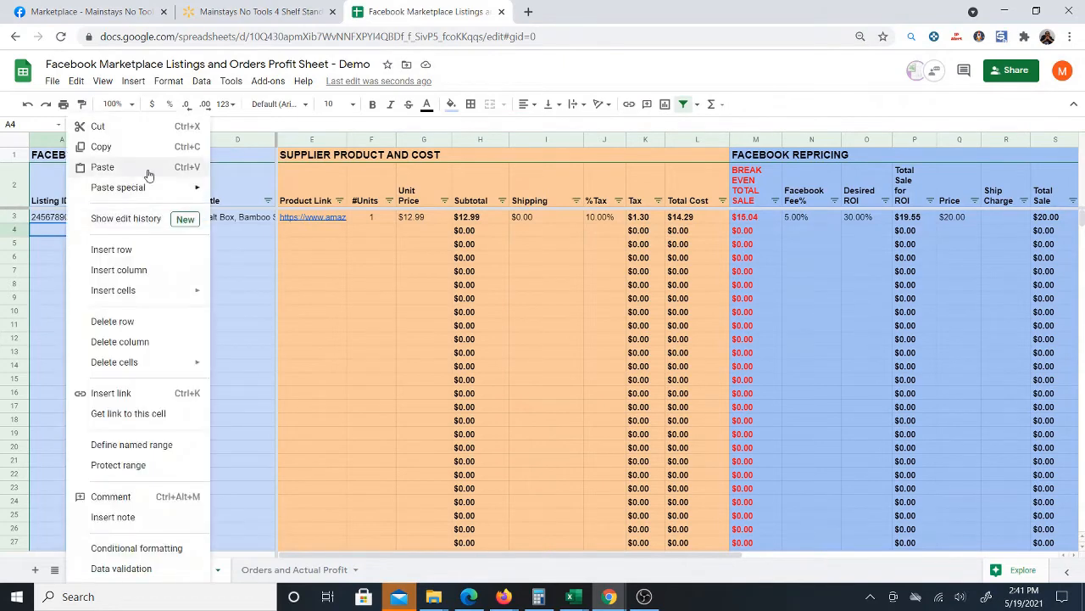
{"action": "mouse_move", "coordinate": [156, 187]}
{"action": "left_click", "coordinate": [232, 194]}
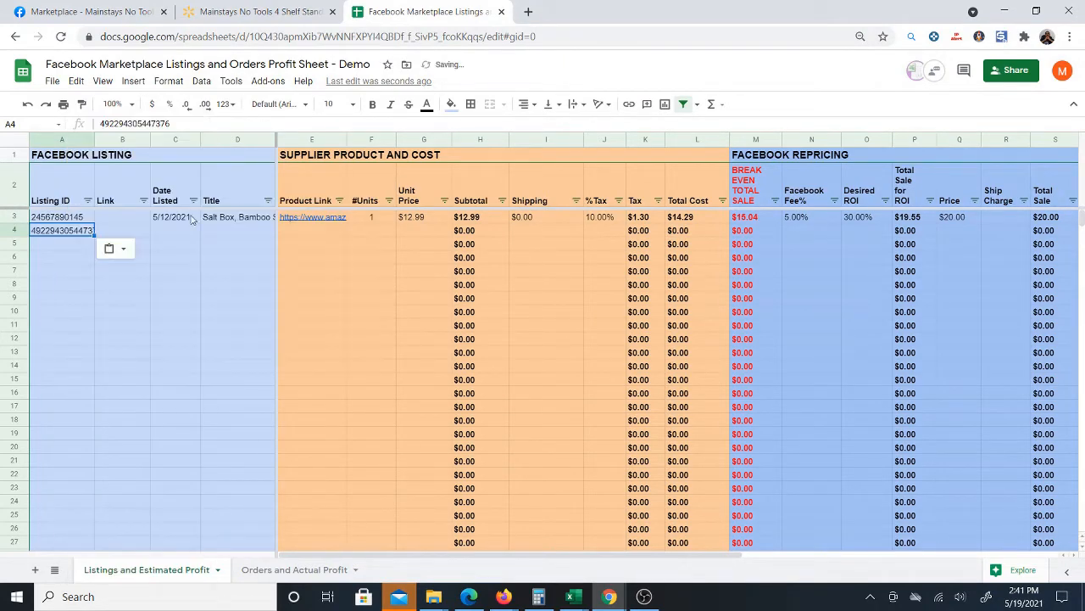
{"action": "left_click_drag", "start_coordinate": [93, 137], "coordinate": [101, 138]}
- Copy the full URL of the Facebook Marketplace listing into the Link cell B4
{"action": "left_click", "coordinate": [131, 231]}
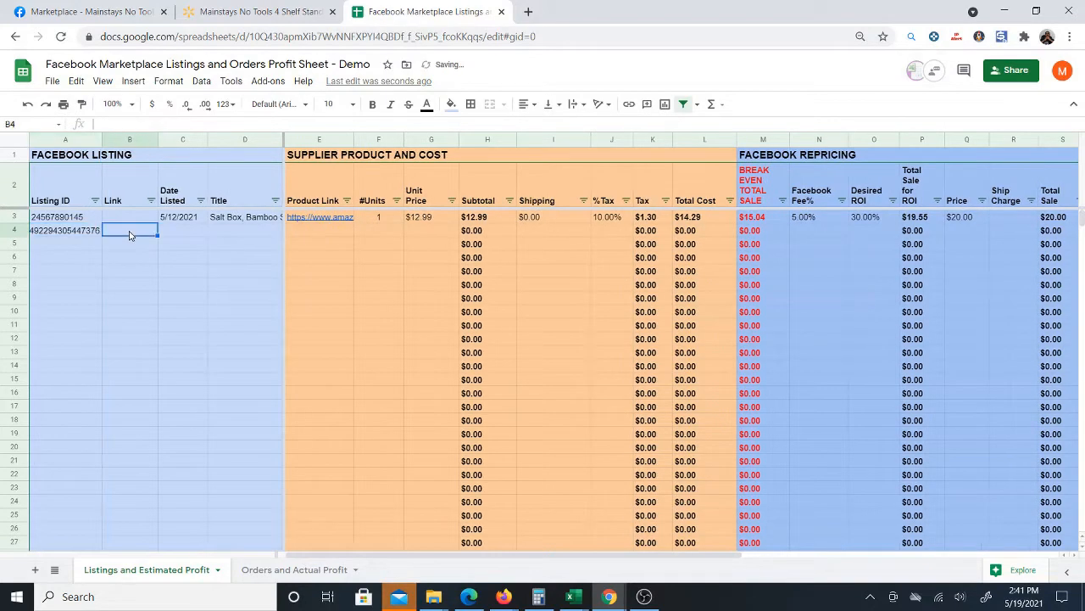
{"action": "left_click", "coordinate": [108, 11]}
{"action": "double_click", "coordinate": [169, 38]}
{"action": "right_click", "coordinate": [170, 43]}
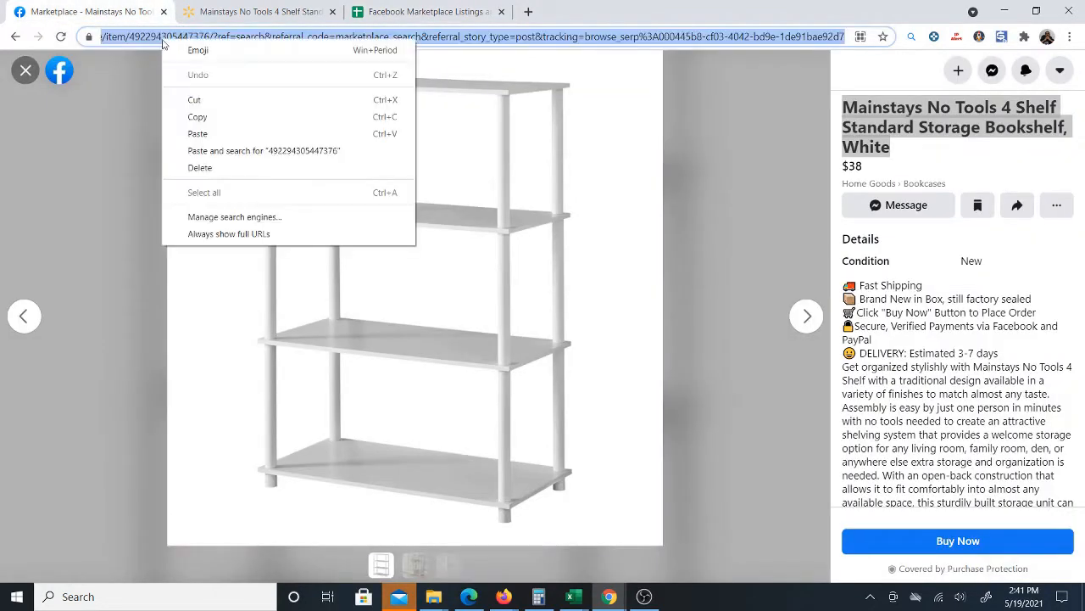
{"action": "left_click", "coordinate": [194, 114]}
{"action": "left_click", "coordinate": [381, 12]}
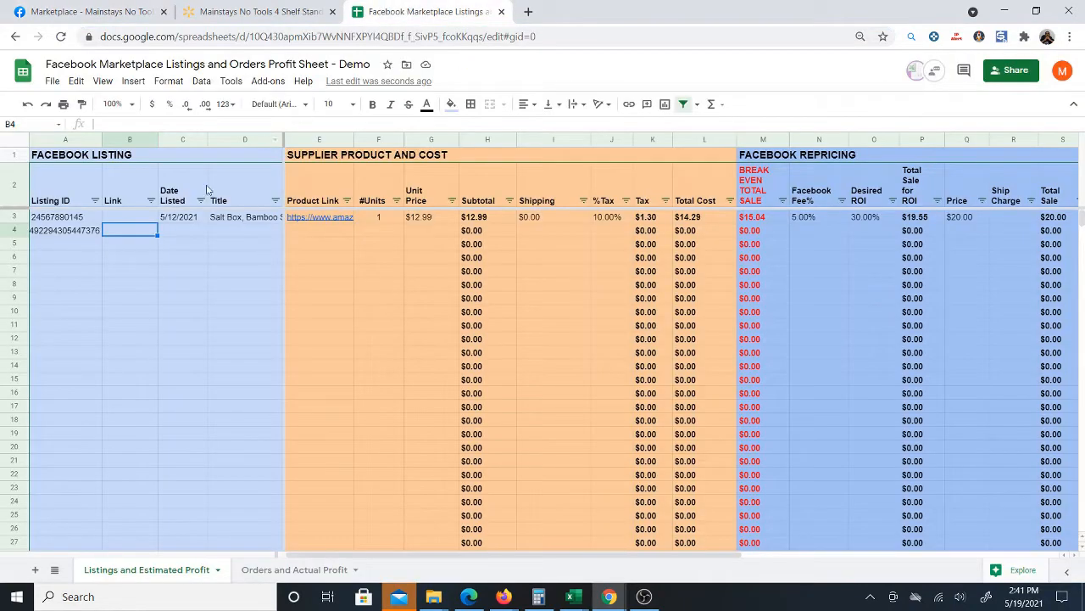
{"action": "right_click", "coordinate": [130, 236]}
{"action": "left_click", "coordinate": [166, 170]}
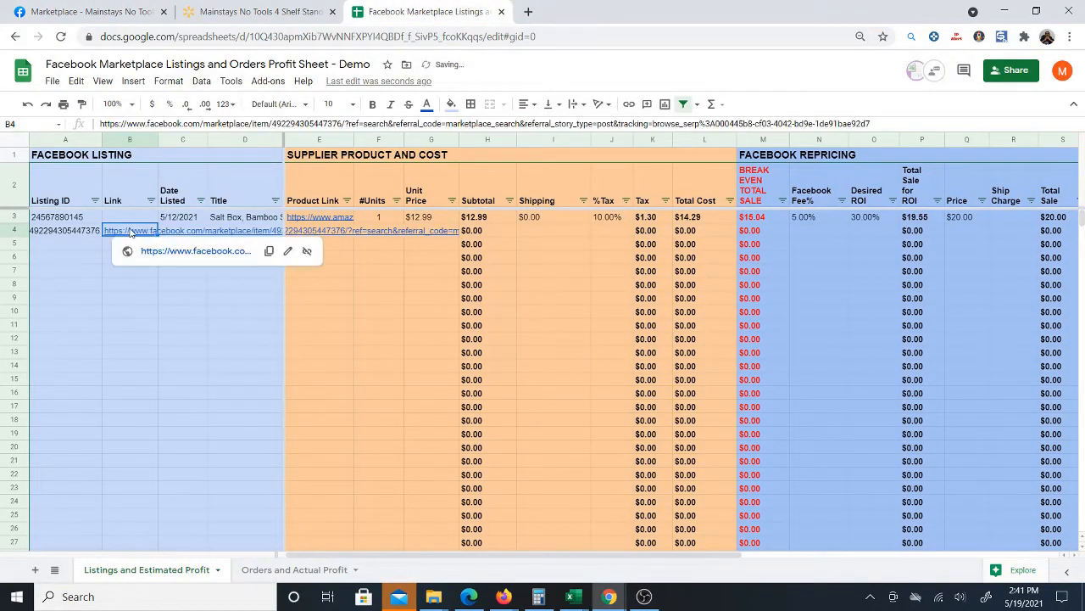
- Enter 5/19 as the listing date in C4
{"action": "left_click", "coordinate": [179, 235]}
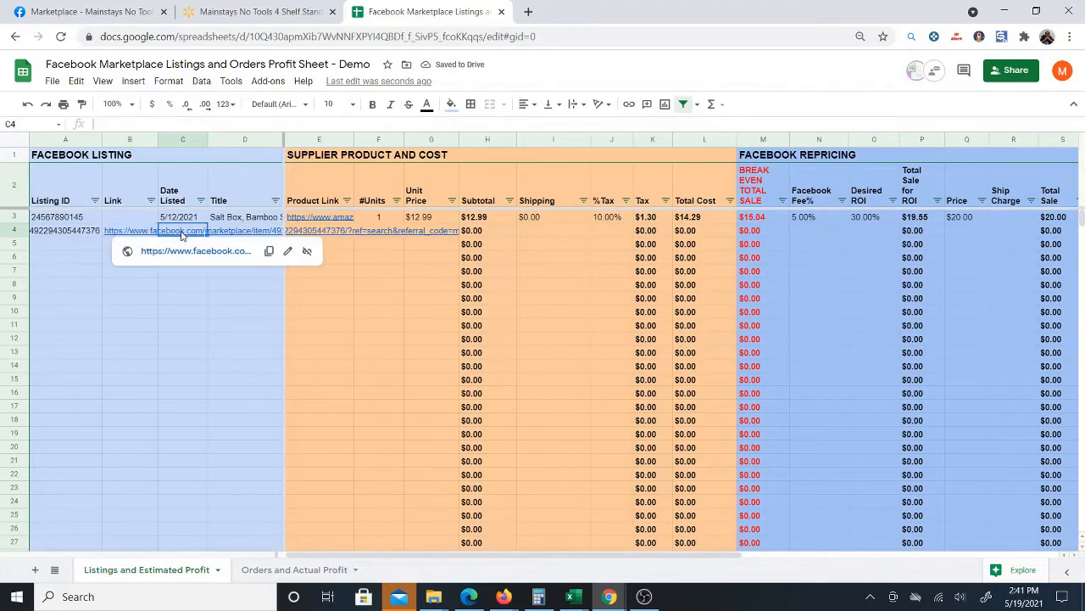
{"action": "type", "text": "5/"}
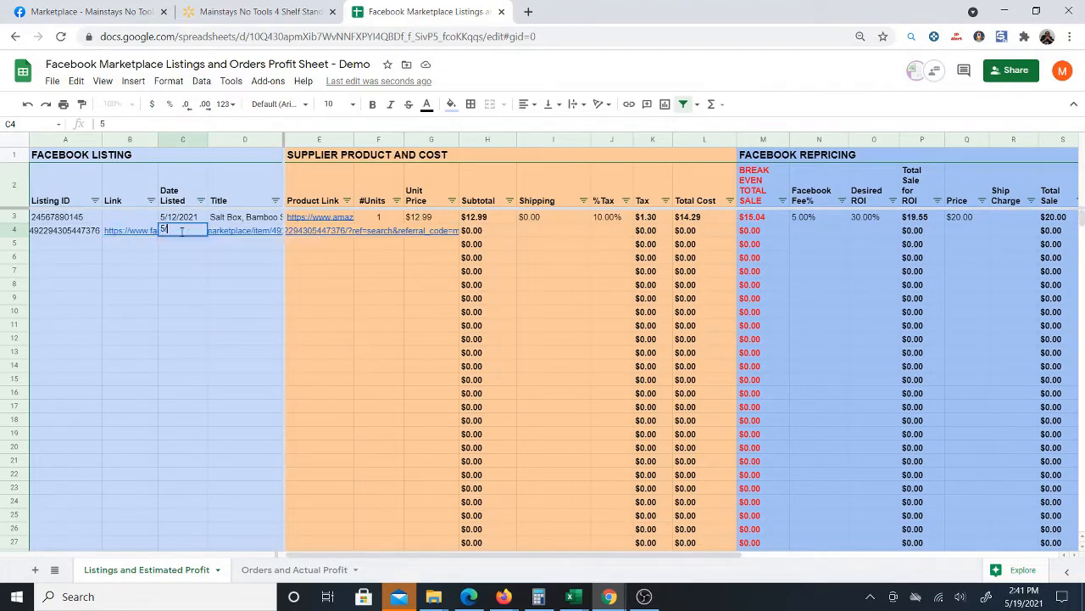
{"action": "type", "text": "19"}
{"action": "key", "text": "Tab"}
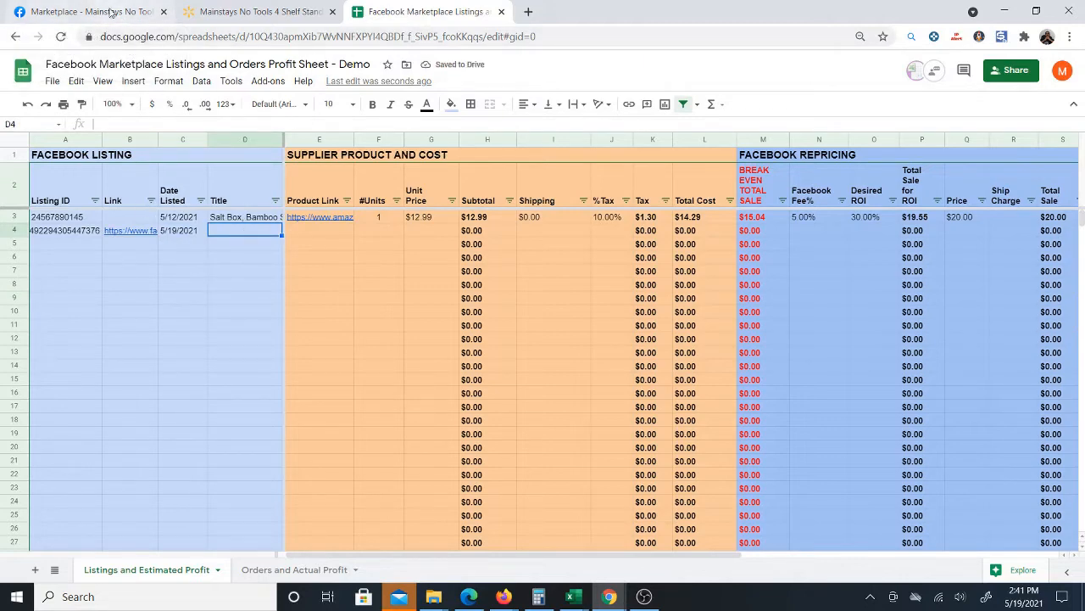
- Copy the bookshelf's title from the Facebook listing into the Title cell D4 as values only
{"action": "left_click", "coordinate": [89, 12]}
{"action": "left_click_drag", "start_coordinate": [843, 107], "coordinate": [890, 148]}
{"action": "right_click", "coordinate": [882, 127]}
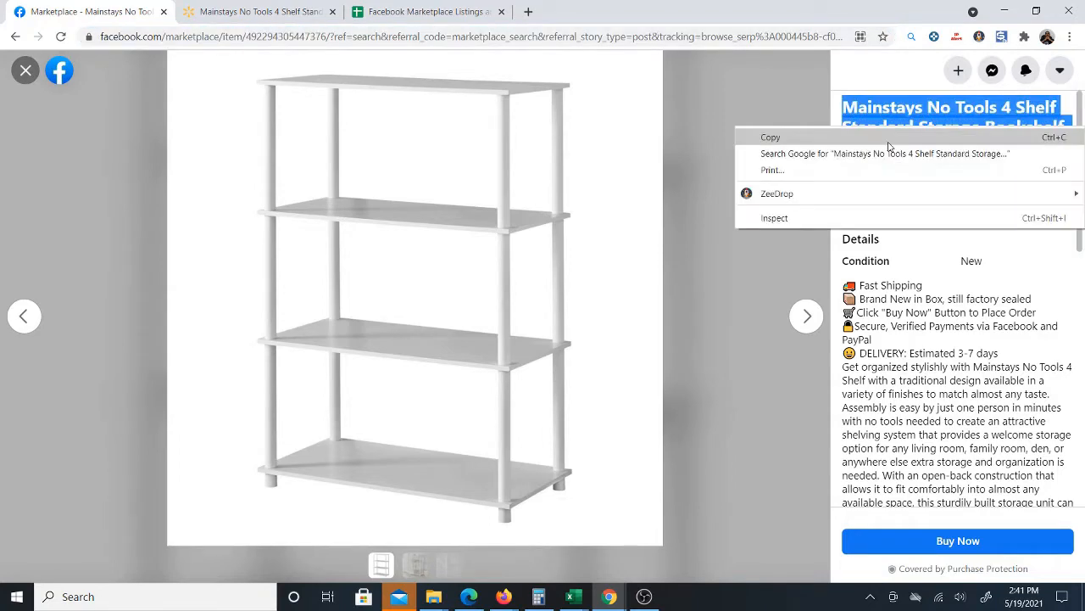
{"action": "left_click", "coordinate": [886, 136]}
{"action": "left_click", "coordinate": [280, 12]}
{"action": "left_click", "coordinate": [363, 11]}
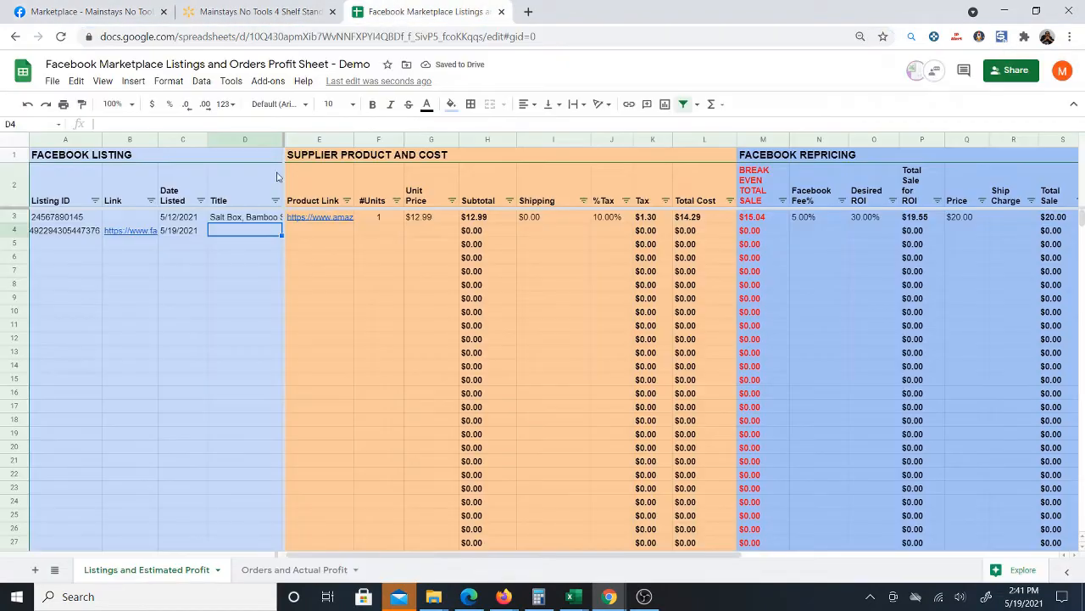
{"action": "right_click", "coordinate": [240, 233]}
{"action": "mouse_move", "coordinate": [314, 190]}
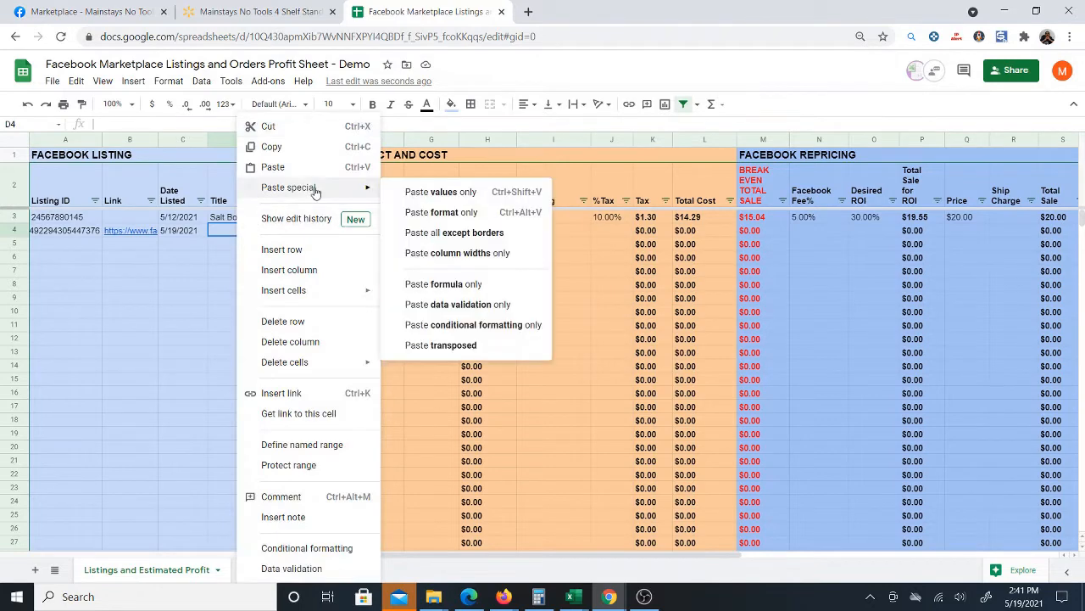
{"action": "left_click", "coordinate": [407, 194]}
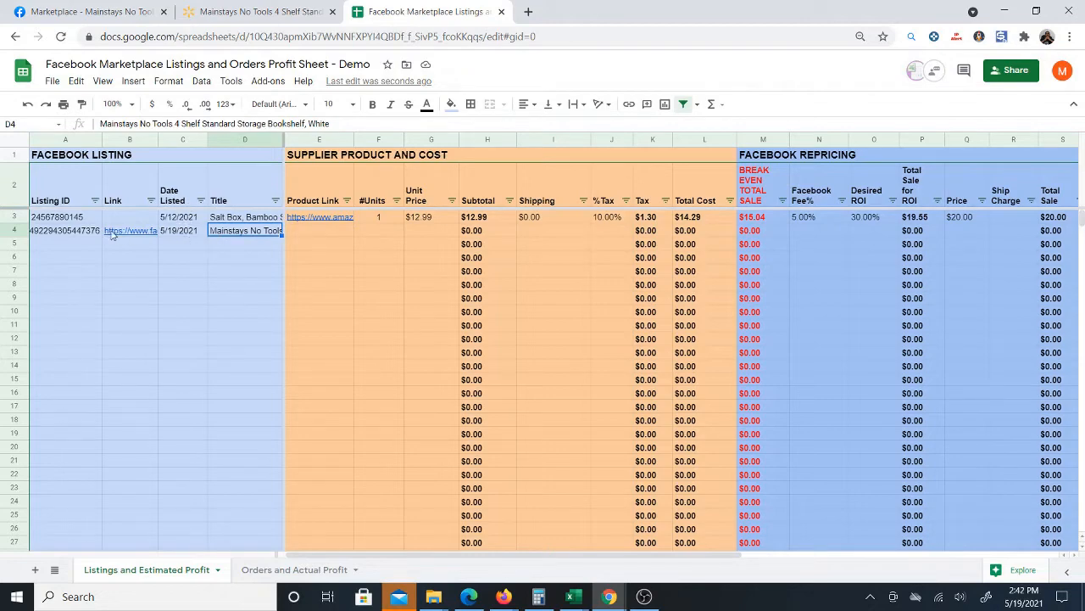
- Copy the URL of the matching Walmart product page into the supplier Product Link cell E4
{"action": "left_click", "coordinate": [300, 231]}
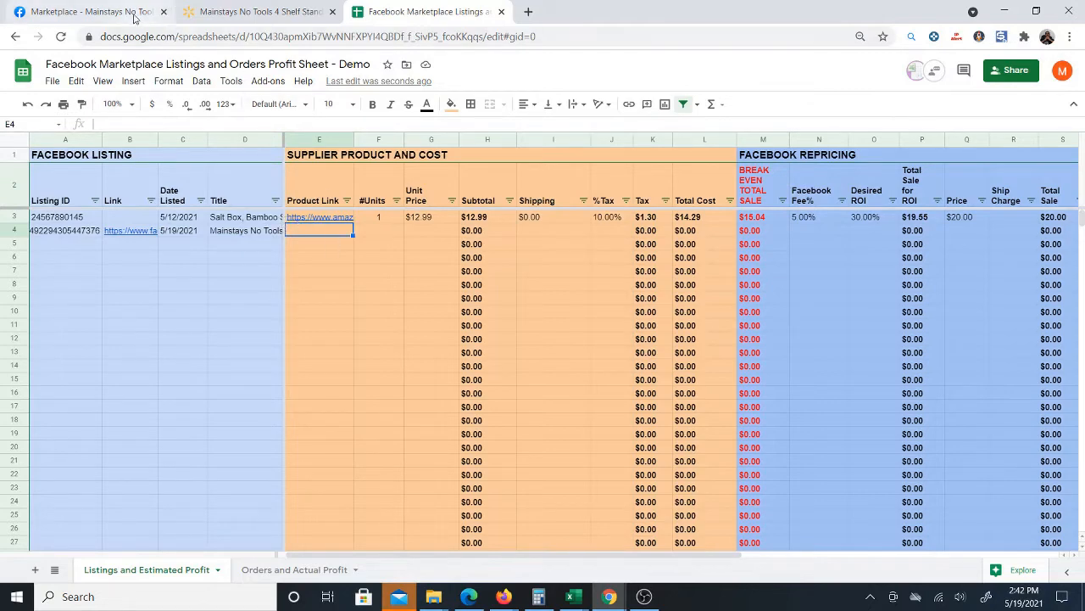
{"action": "left_click", "coordinate": [233, 13]}
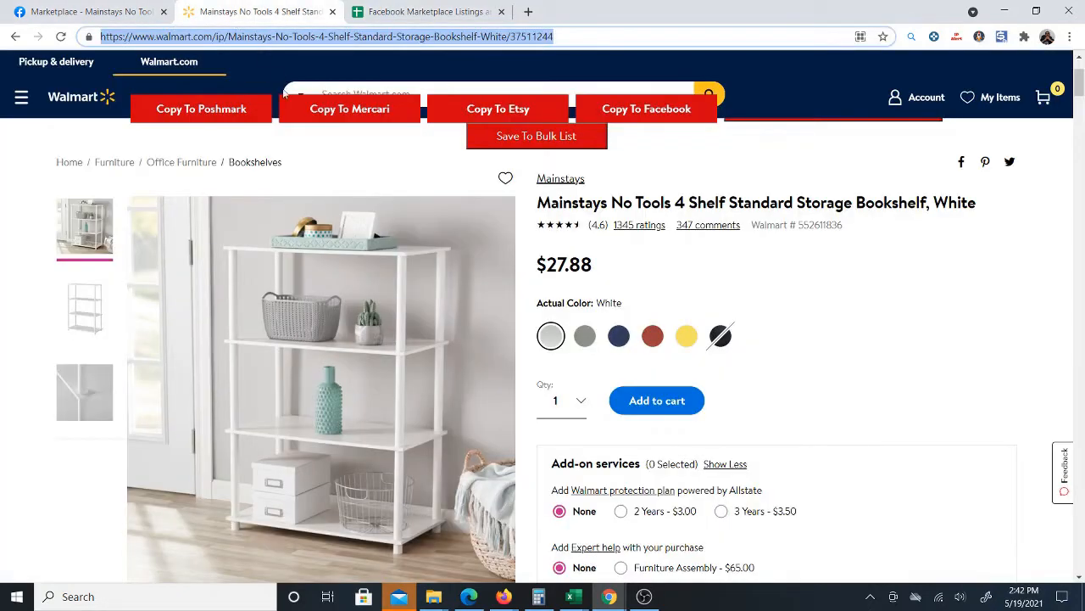
{"action": "left_click", "coordinate": [208, 36]}
{"action": "left_click", "coordinate": [235, 111]}
{"action": "left_click", "coordinate": [106, 14]}
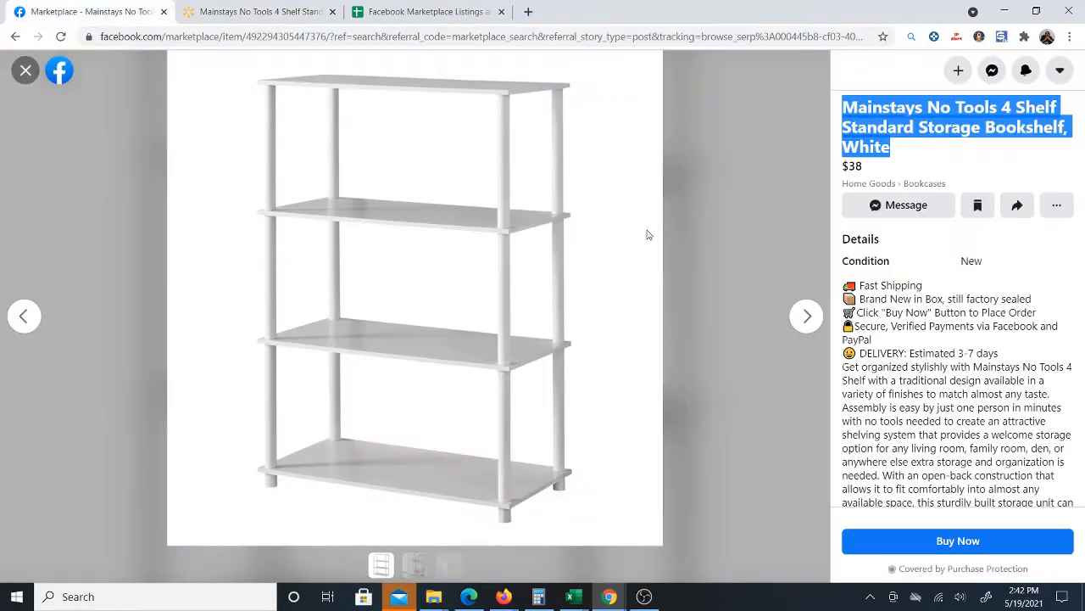
{"action": "left_click", "coordinate": [252, 13]}
{"action": "left_click", "coordinate": [382, 13]}
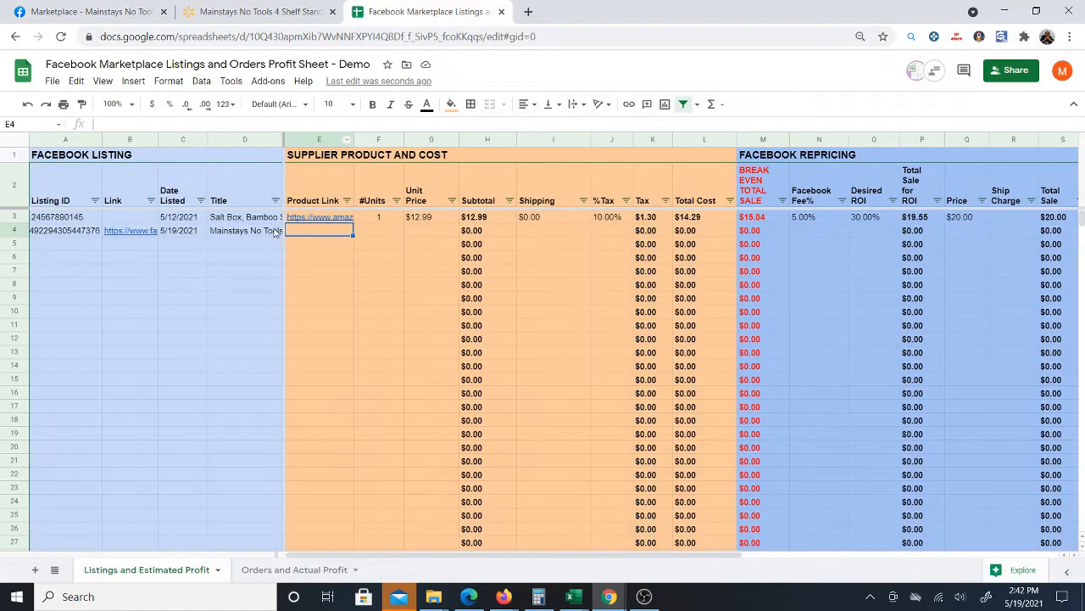
{"action": "key", "text": "ctrl+v"}
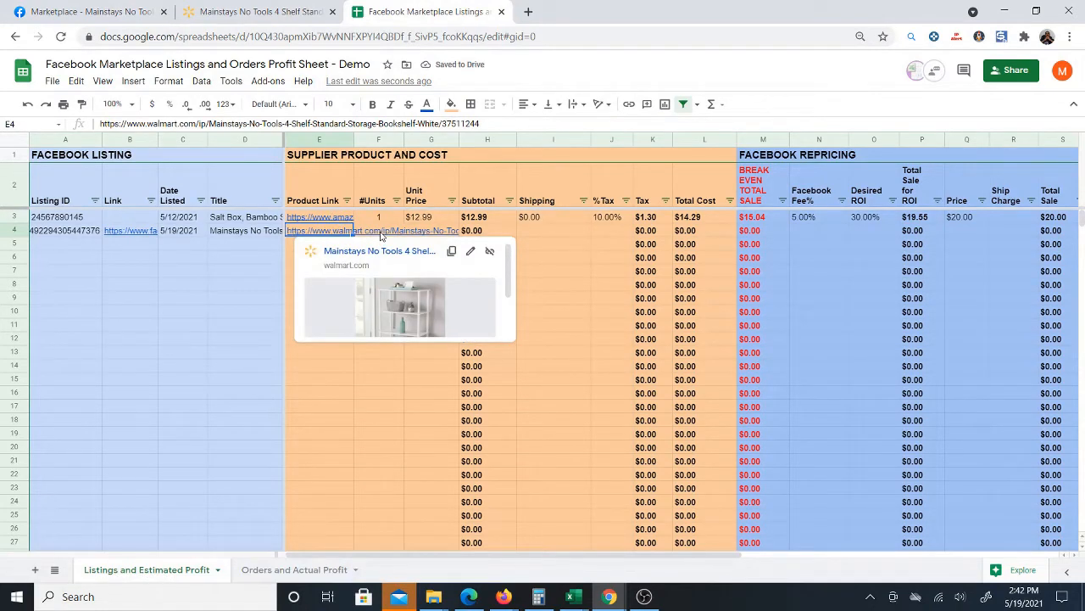
- Enter 1 unit in F4 and the Walmart unit price of 27.88 in G4
{"action": "left_click", "coordinate": [381, 235]}
{"action": "type", "text": "1"}
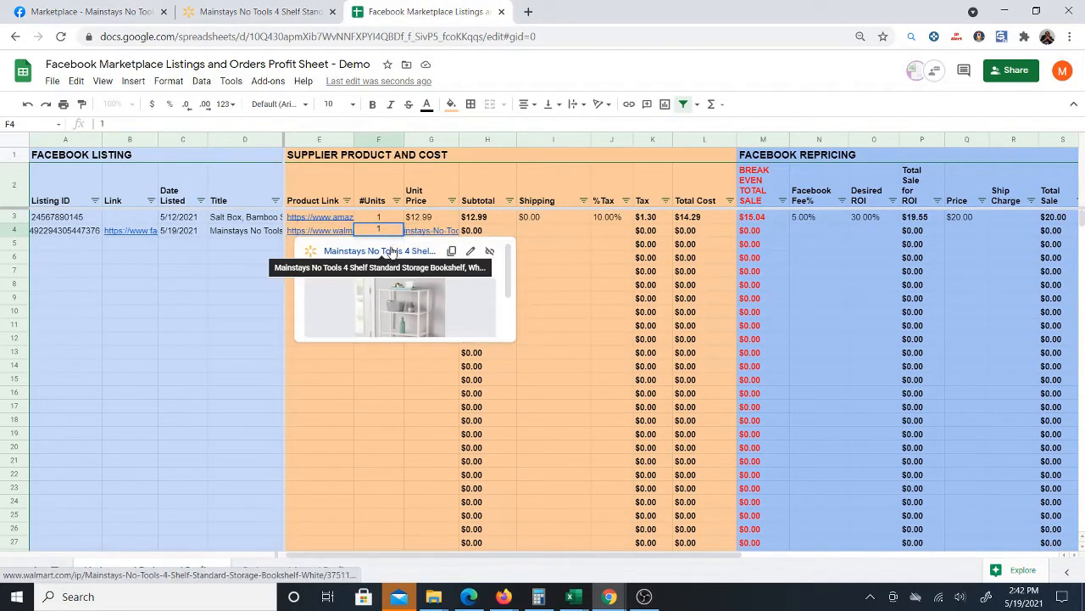
{"action": "left_click", "coordinate": [424, 234]}
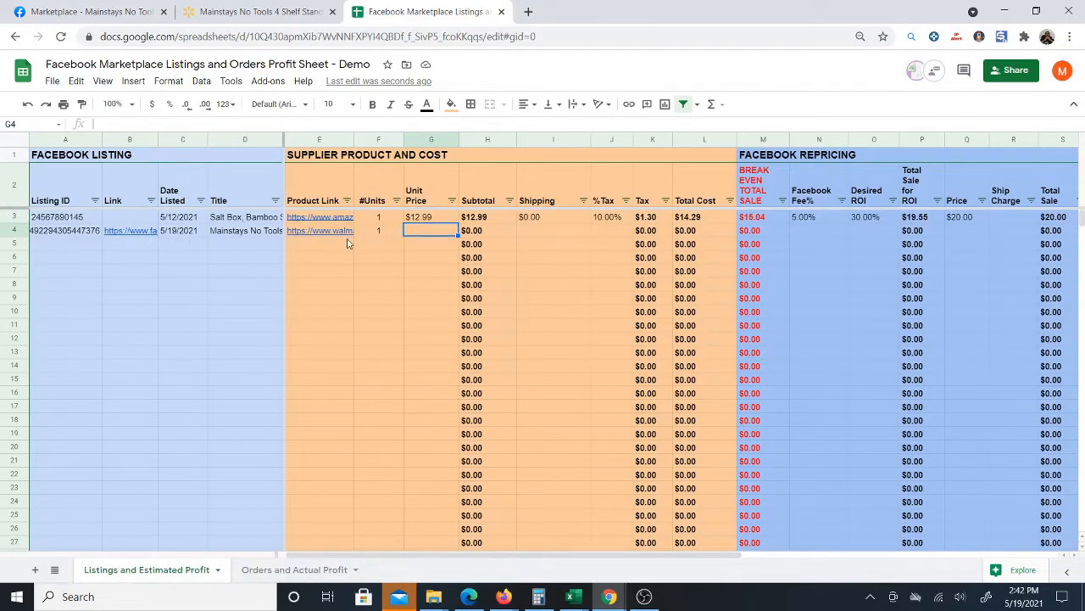
{"action": "left_click", "coordinate": [243, 16]}
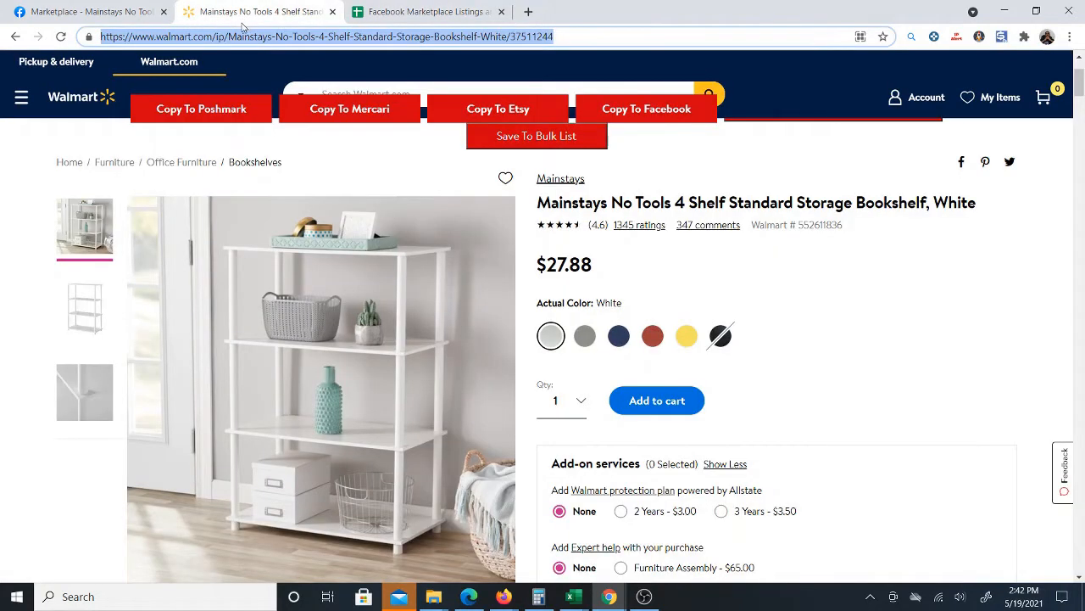
{"action": "left_click", "coordinate": [373, 22]}
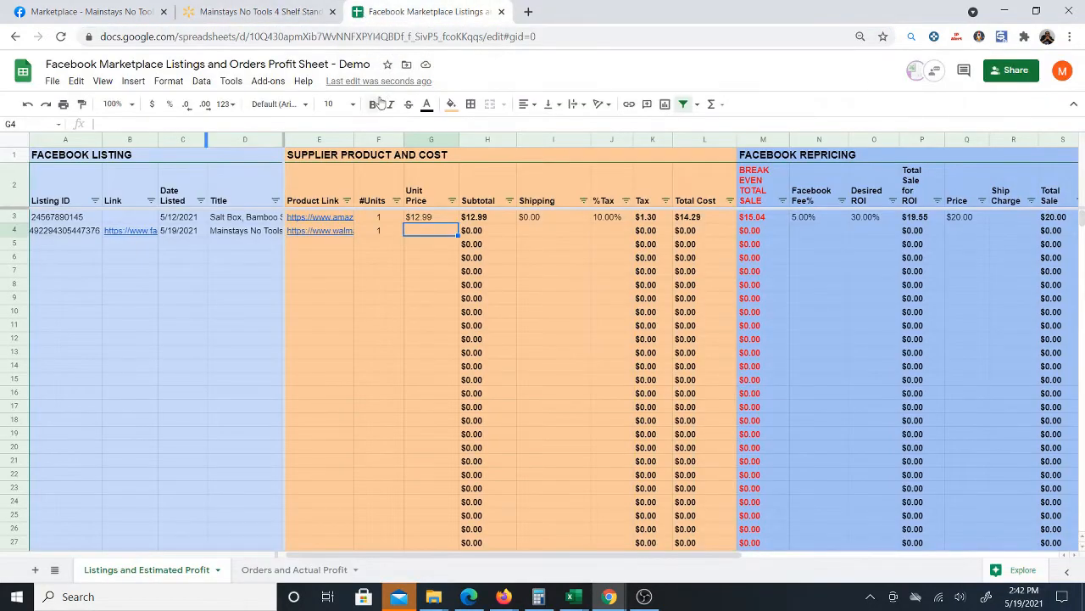
{"action": "type", "text": "27.88"}
{"action": "left_click", "coordinate": [371, 285]}
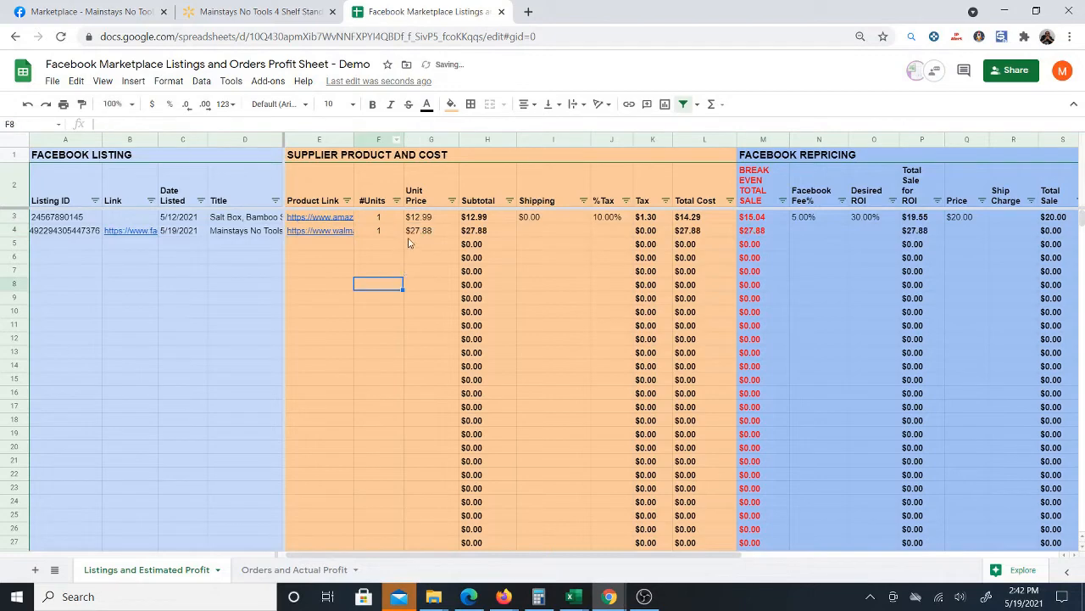
{"action": "left_click", "coordinate": [439, 232]}
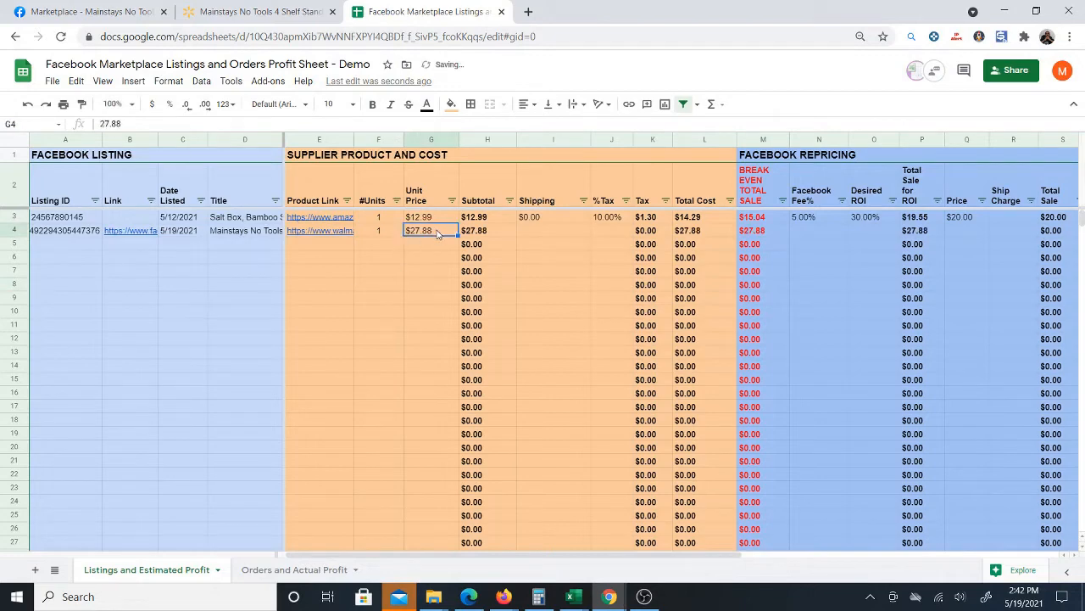
- Enter 0 as the supplier shipping cost in I4
{"action": "left_click", "coordinate": [534, 234]}
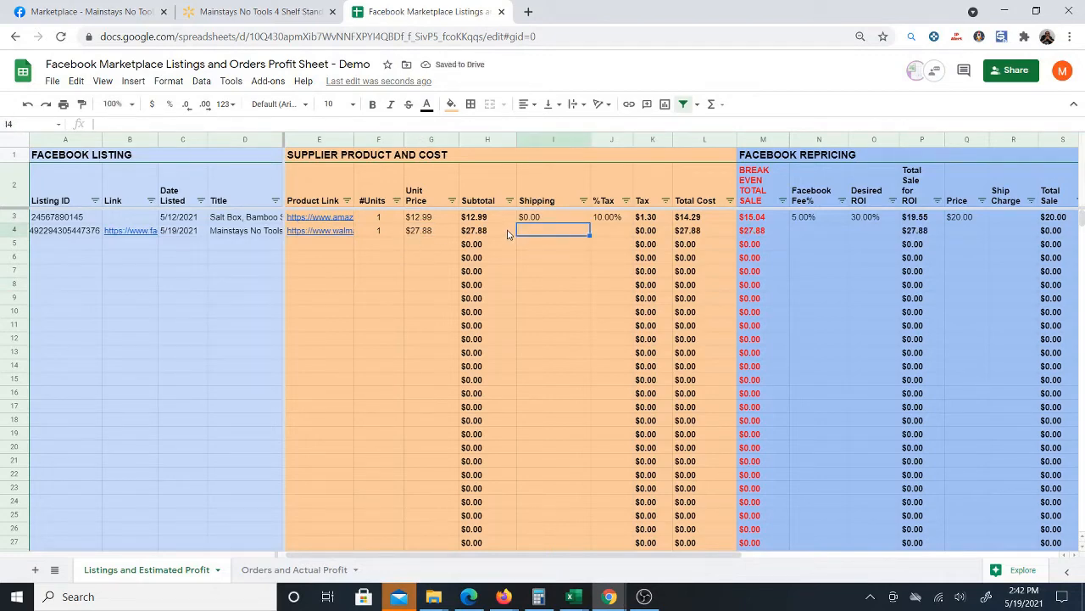
{"action": "type", "text": "0"}
{"action": "key", "text": "Tab"}
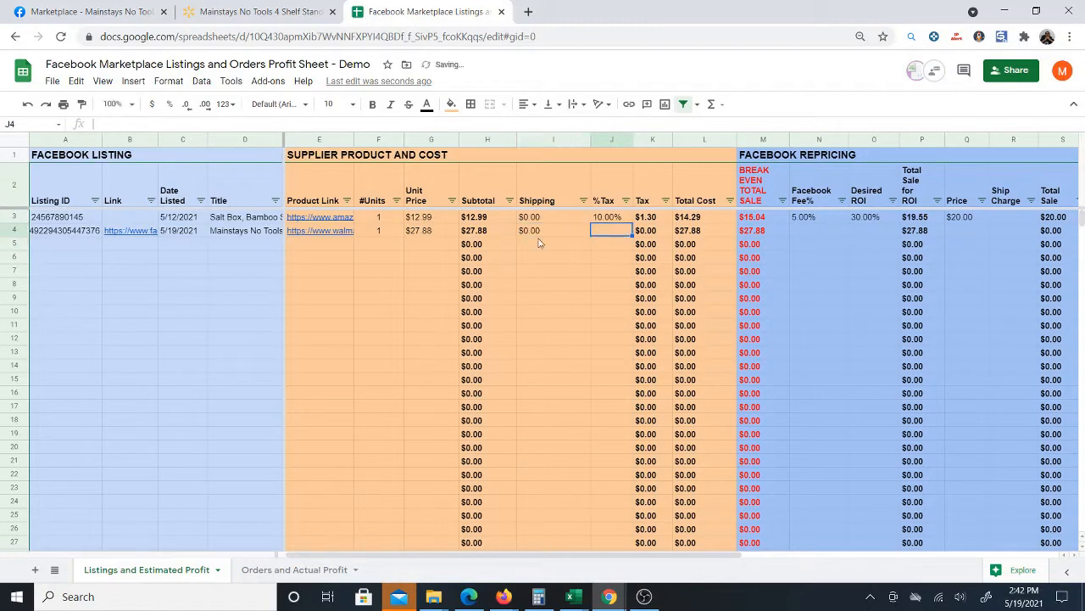
- Set the supplier shipping cost in I4 to 5.99
{"action": "left_click", "coordinate": [540, 237]}
{"action": "left_click", "coordinate": [606, 235]}
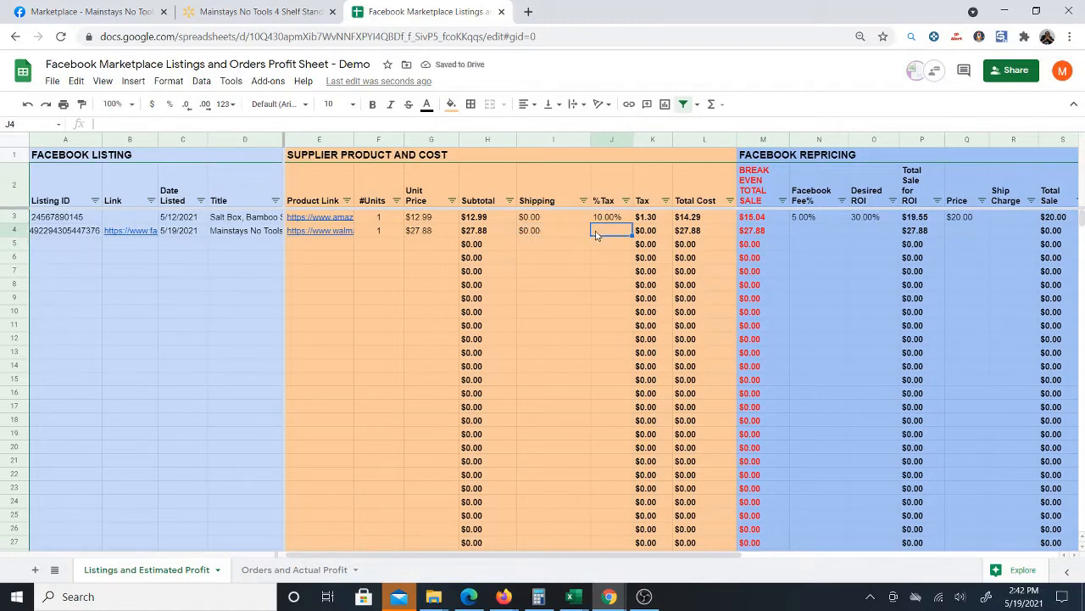
{"action": "left_click", "coordinate": [533, 234]}
{"action": "type", "text": "5.99"}
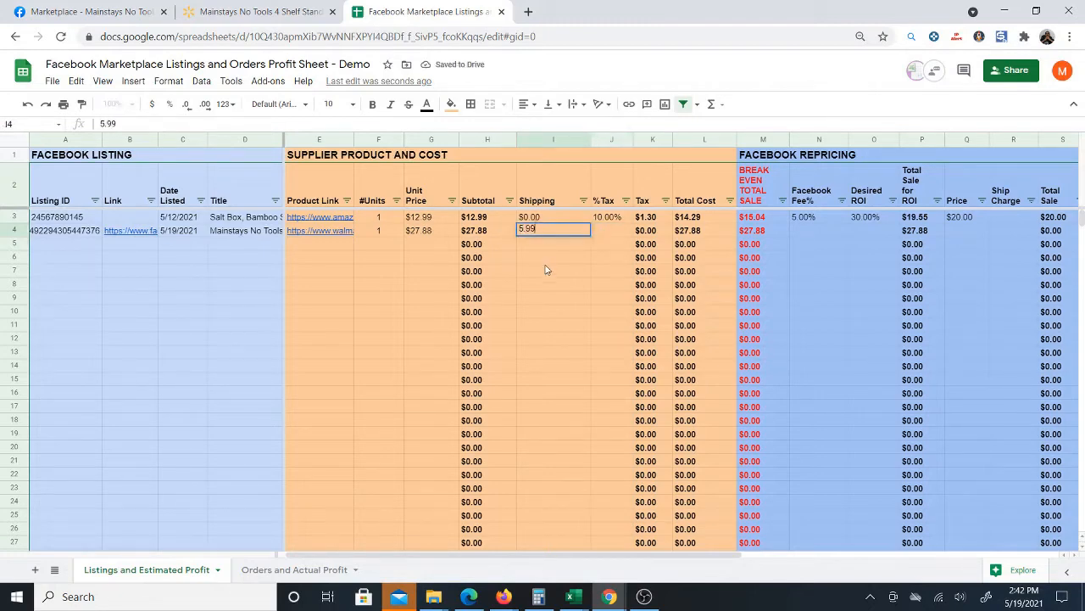
{"action": "left_click", "coordinate": [547, 270]}
- Look over the bookshelf's Walmart product page and set the supplier shipping cost in I4 back to 0
{"action": "left_click", "coordinate": [266, 8]}
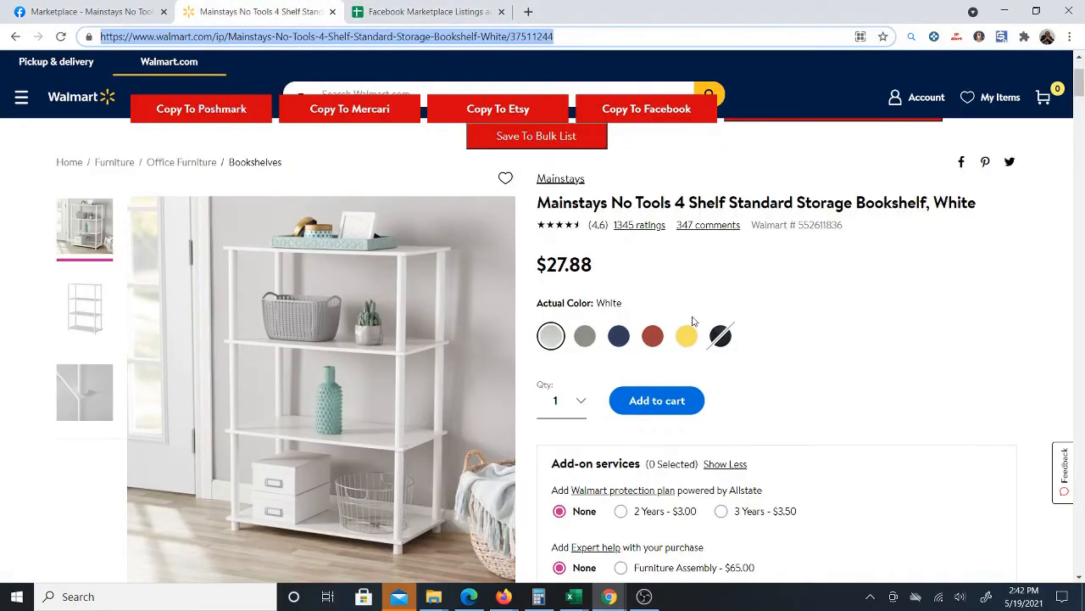
{"action": "scroll", "coordinate": [692, 321], "scroll_direction": "down", "scroll_amount": 2}
{"action": "scroll", "coordinate": [657, 479], "scroll_direction": "up", "scroll_amount": 3}
{"action": "left_click", "coordinate": [424, 11]}
{"action": "left_click", "coordinate": [542, 234]}
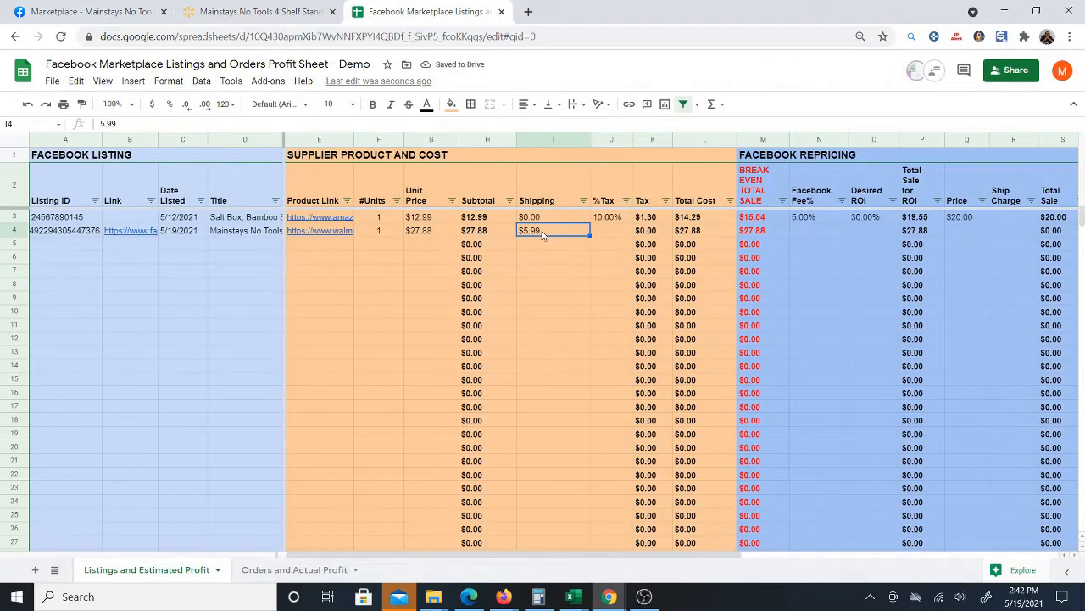
{"action": "type", "text": "0"}
{"action": "left_click", "coordinate": [552, 267]}
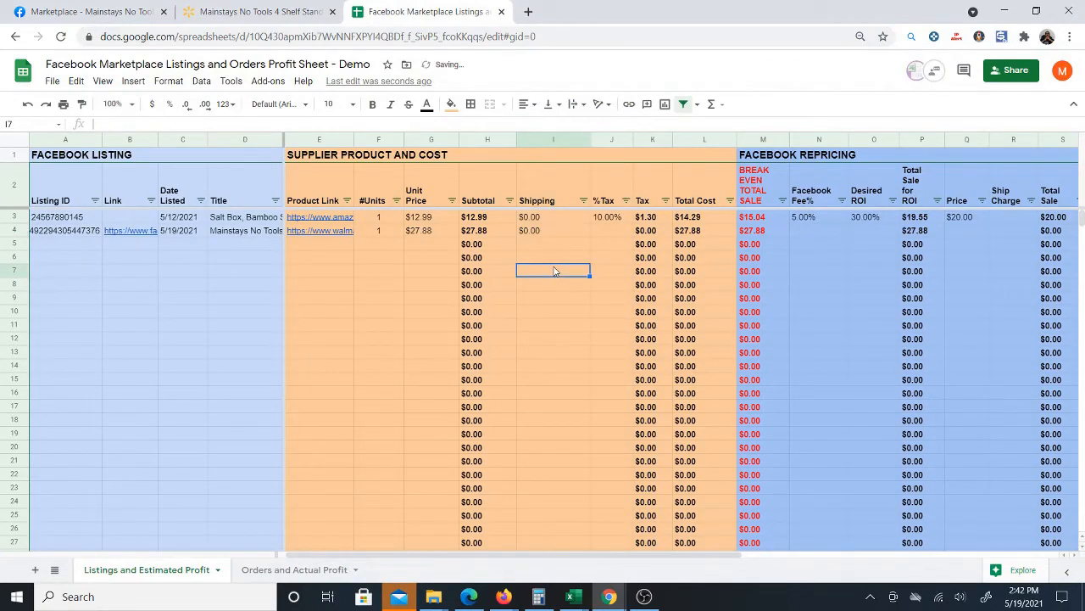
- Narrow the supplier Shipping column I
{"action": "left_click", "coordinate": [553, 234]}
{"action": "left_click", "coordinate": [610, 235]}
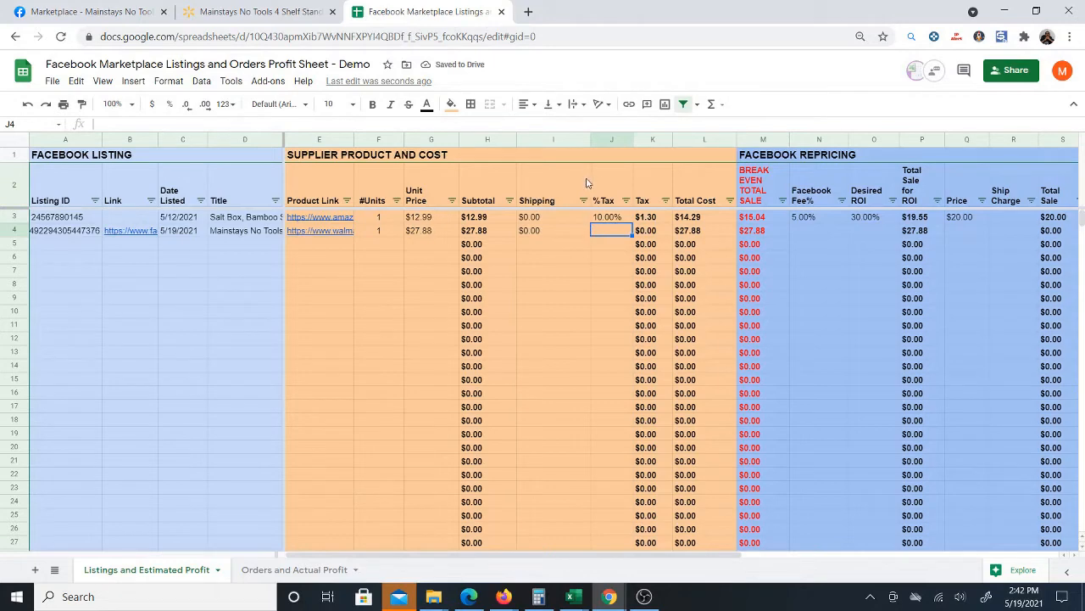
{"action": "mouse_move", "coordinate": [591, 139]}
{"action": "left_mouse_down"}
{"action": "mouse_move", "coordinate": [566, 139]}
{"action": "mouse_move", "coordinate": [575, 137]}
{"action": "left_mouse_up"}
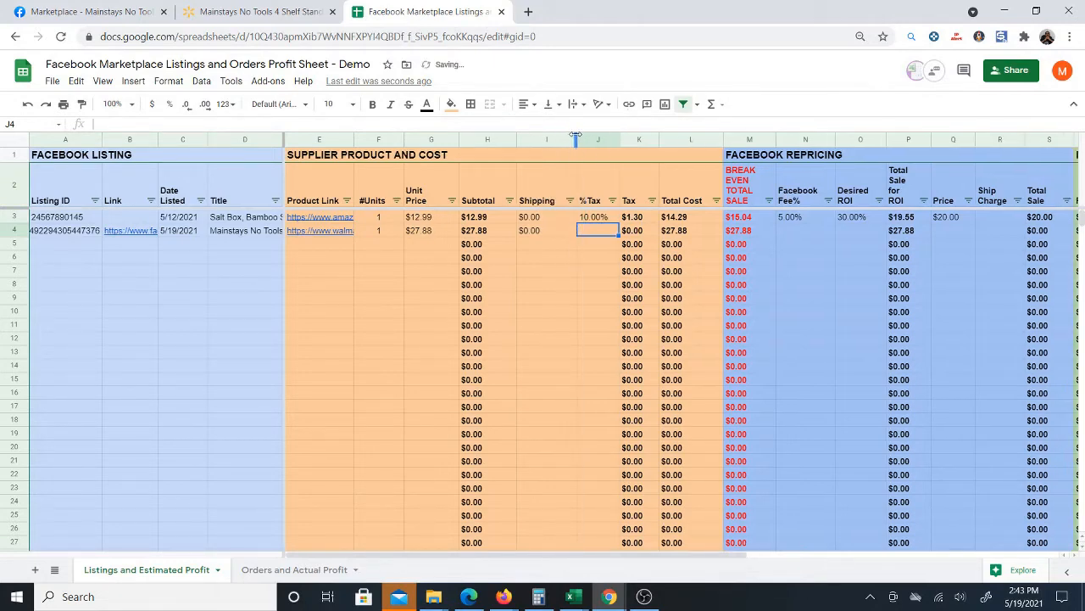
- Enter a supplier tax rate of 10% in J4 and change it to 8%
{"action": "type", "text": "10%"}
{"action": "left_click", "coordinate": [568, 275]}
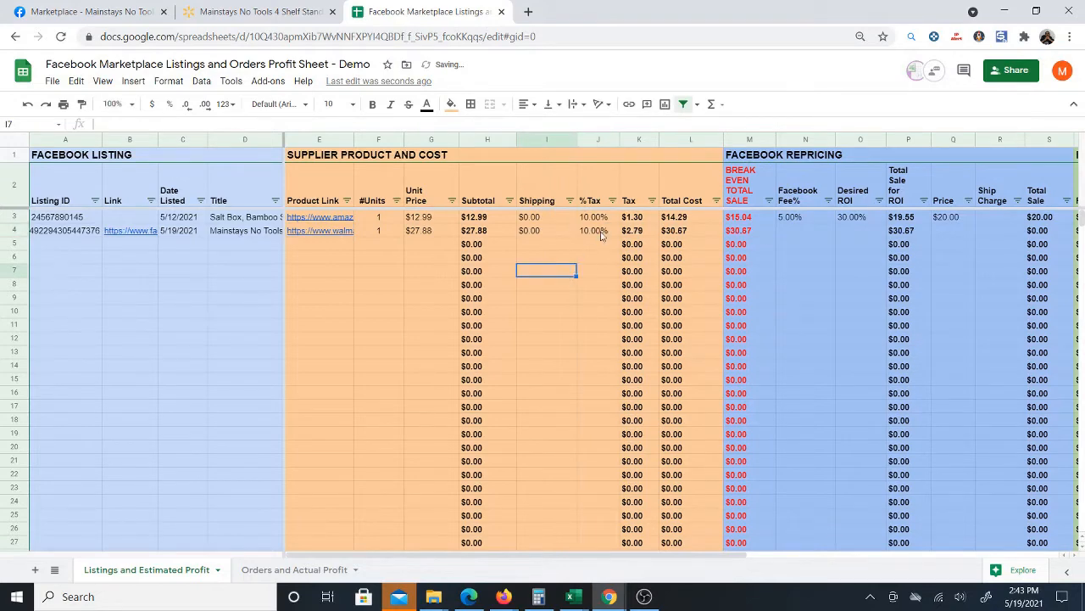
{"action": "left_click", "coordinate": [600, 234]}
{"action": "type", "text": "8%"}
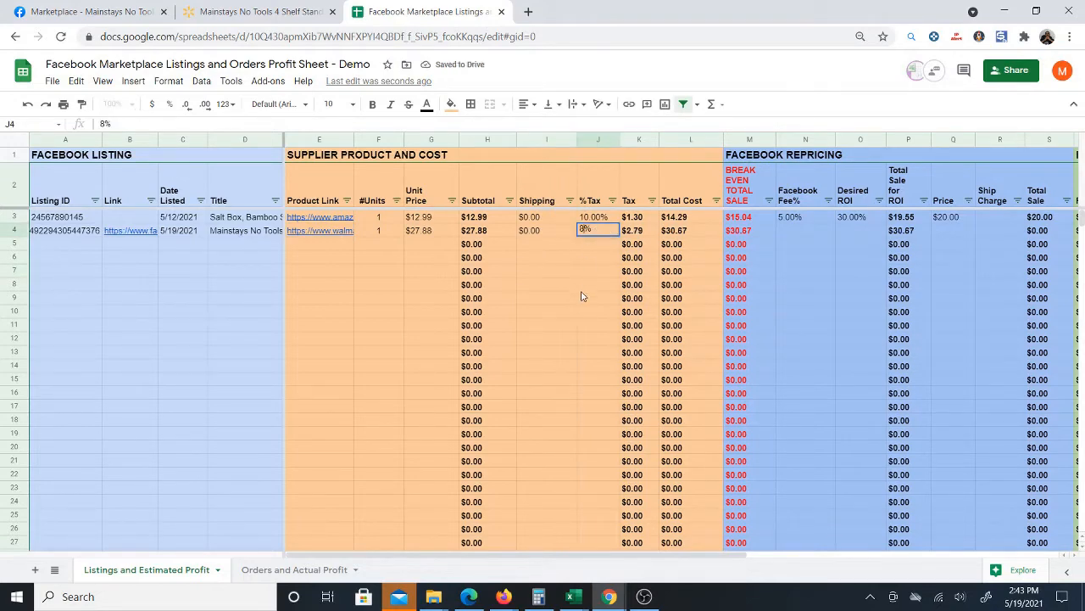
{"action": "left_click", "coordinate": [583, 297]}
{"action": "left_click", "coordinate": [601, 235]}
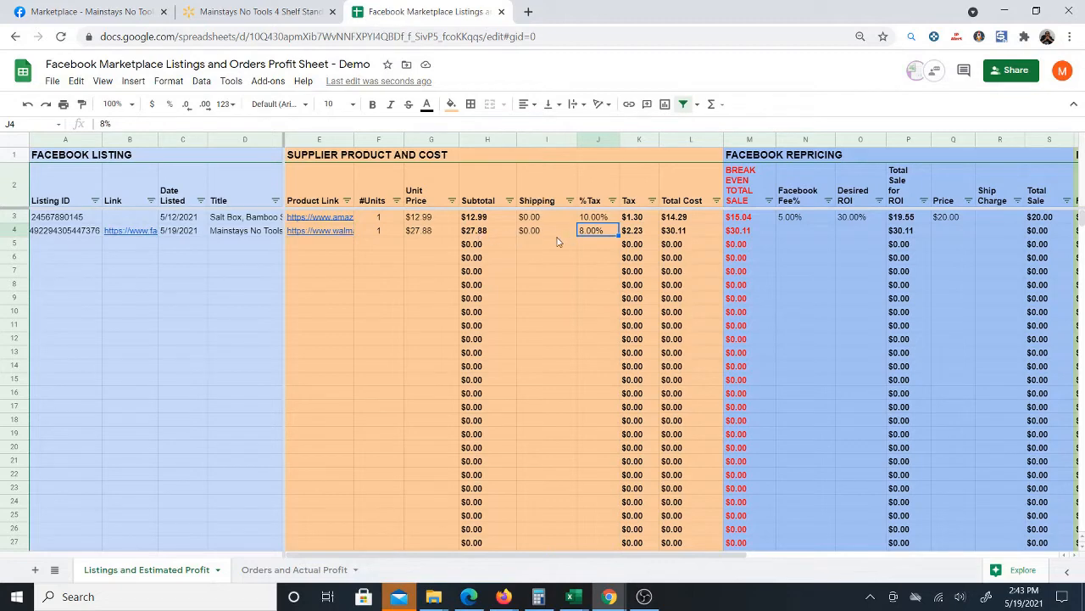
- Clear the shipping and tax rate entries in I4:J4 and review the bookshelf's unit price and number of units
{"action": "left_click_drag", "start_coordinate": [544, 236], "coordinate": [583, 234]}
{"action": "key", "text": "Delete"}
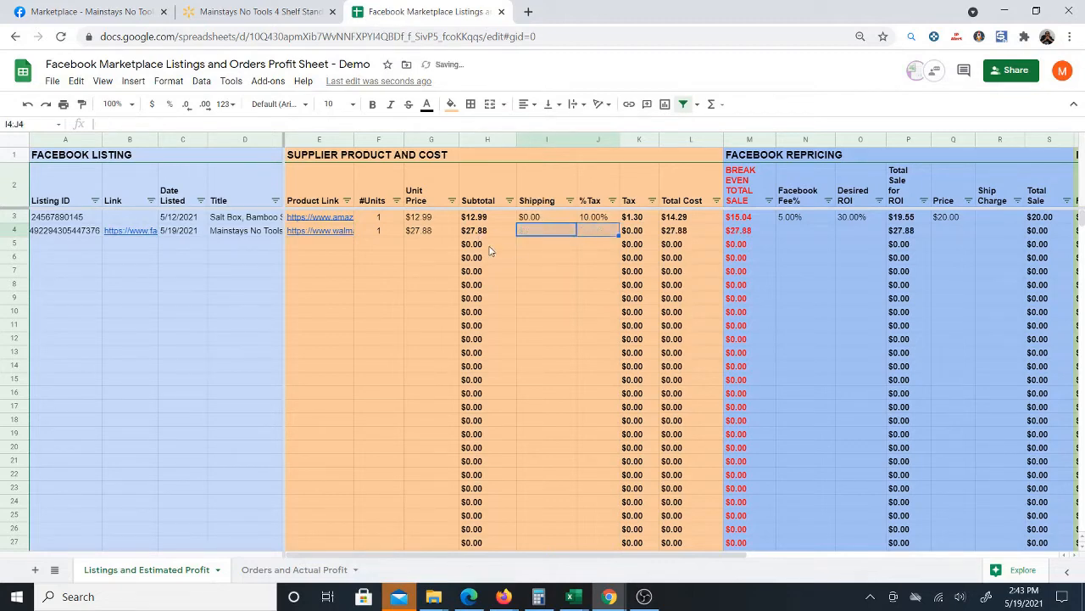
{"action": "left_click", "coordinate": [383, 234]}
{"action": "left_click", "coordinate": [429, 235]}
{"action": "left_click", "coordinate": [563, 235]}
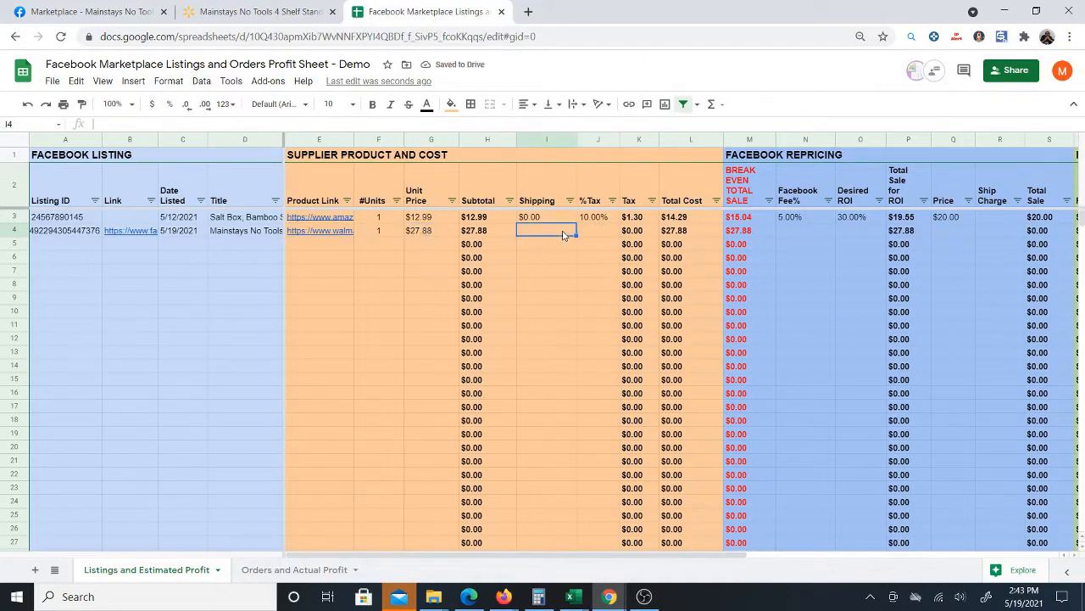
{"action": "left_click", "coordinate": [427, 232]}
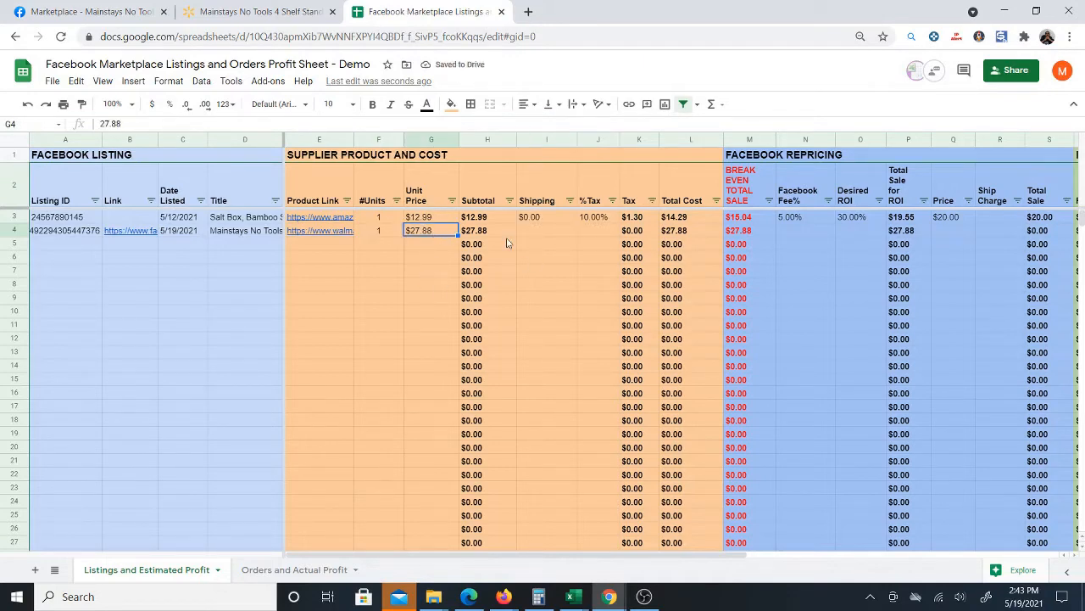
{"action": "left_click", "coordinate": [386, 234]}
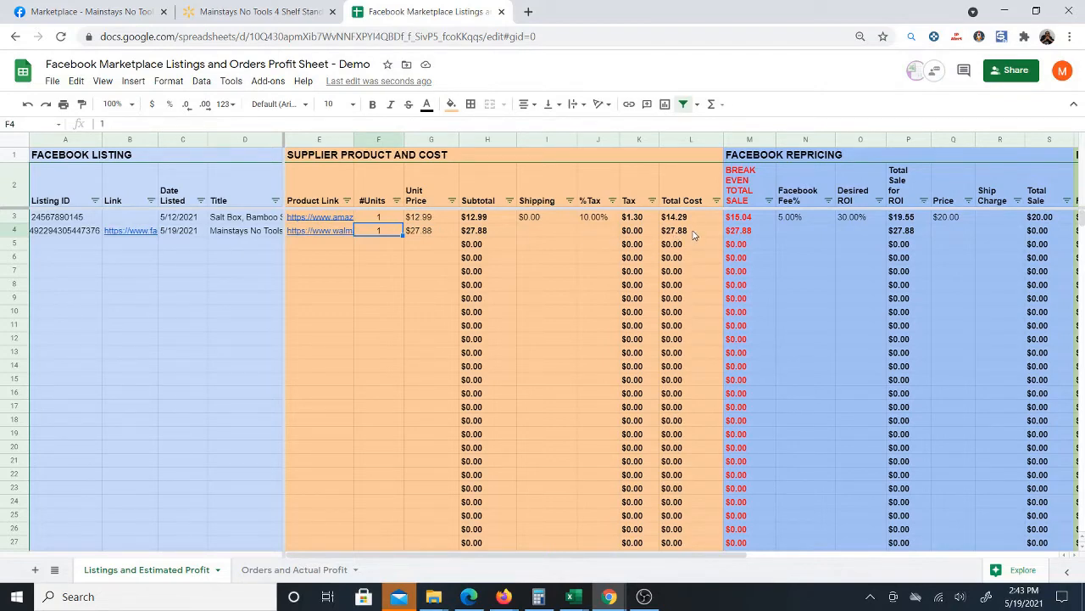
- Enter 0 as the supplier shipping cost in I4 and 8% as the tax rate in J4
{"action": "left_click", "coordinate": [539, 233]}
{"action": "type", "text": "0"}
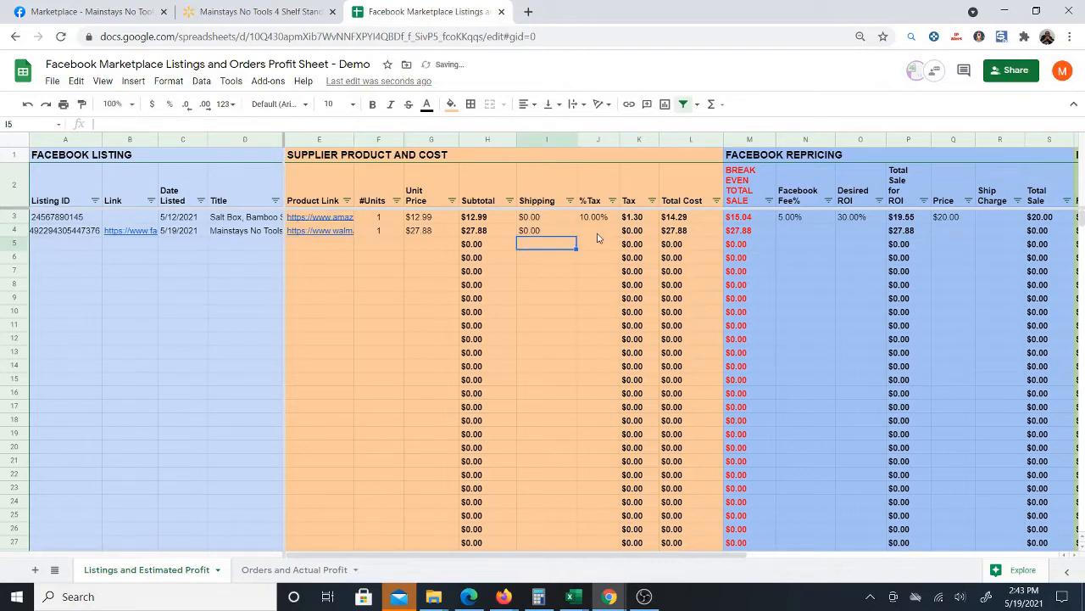
{"action": "left_click", "coordinate": [598, 235]}
{"action": "type", "text": "8"}
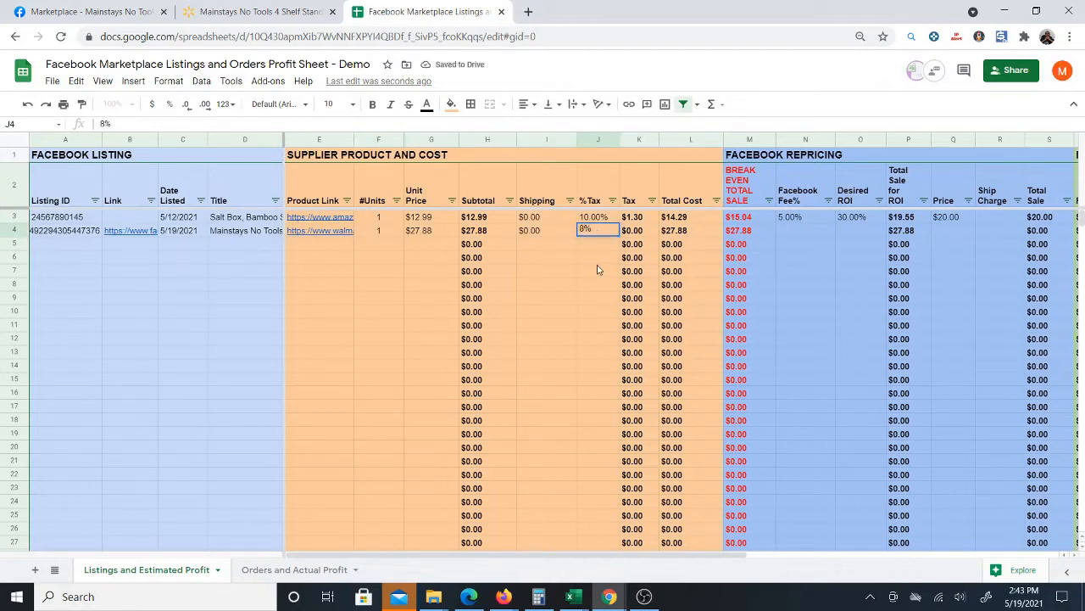
{"action": "left_click", "coordinate": [596, 260]}
- Set the bookshelf's supplier tax rate in J4 to 10%
{"action": "left_click", "coordinate": [598, 231]}
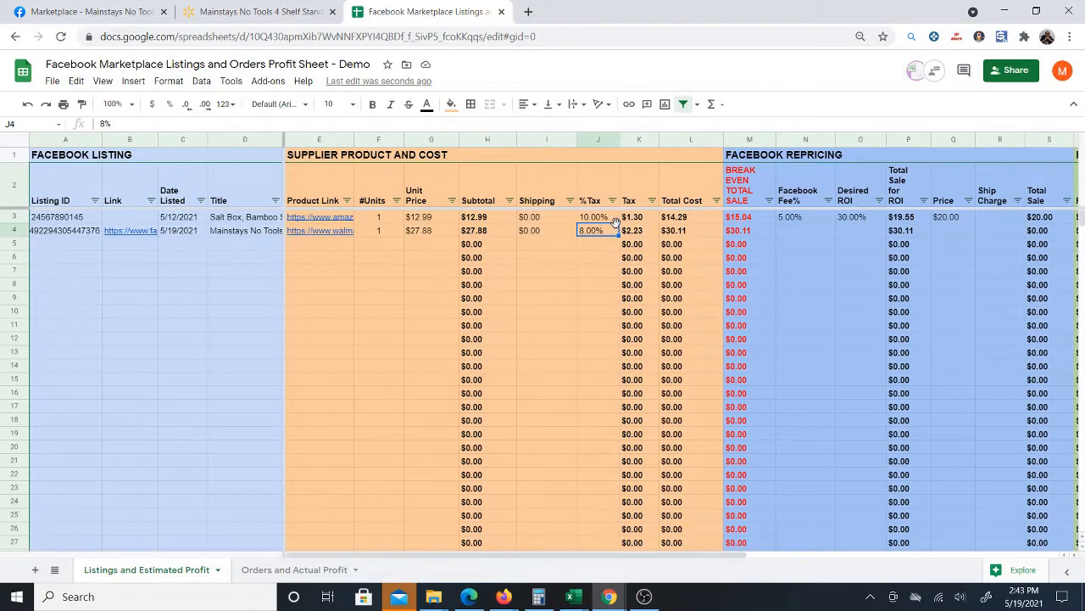
{"action": "type", "text": "10"}
{"action": "left_click", "coordinate": [604, 256]}
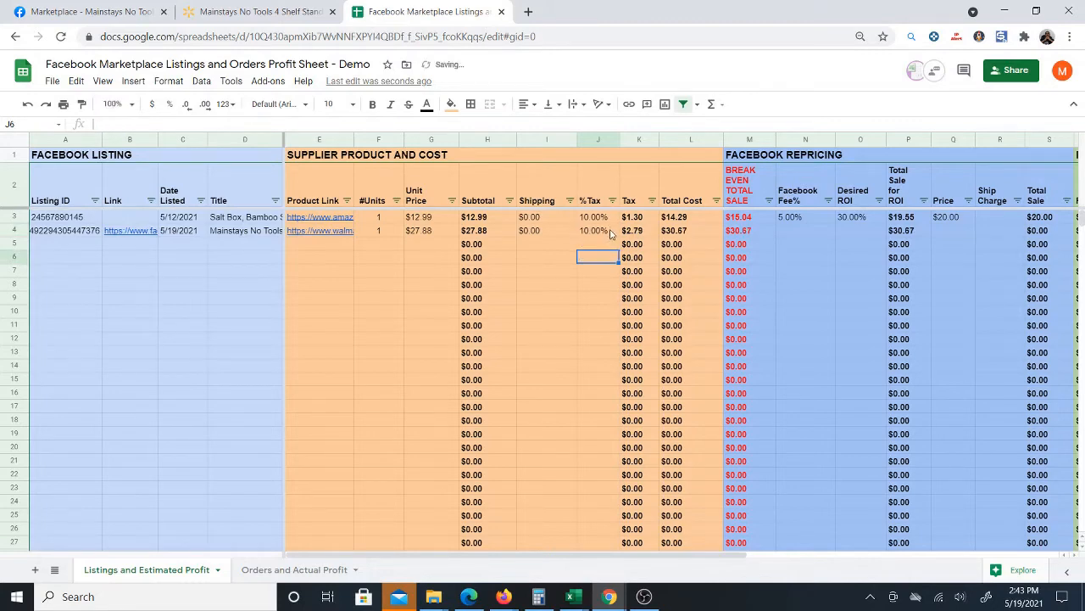
{"action": "left_click", "coordinate": [611, 234]}
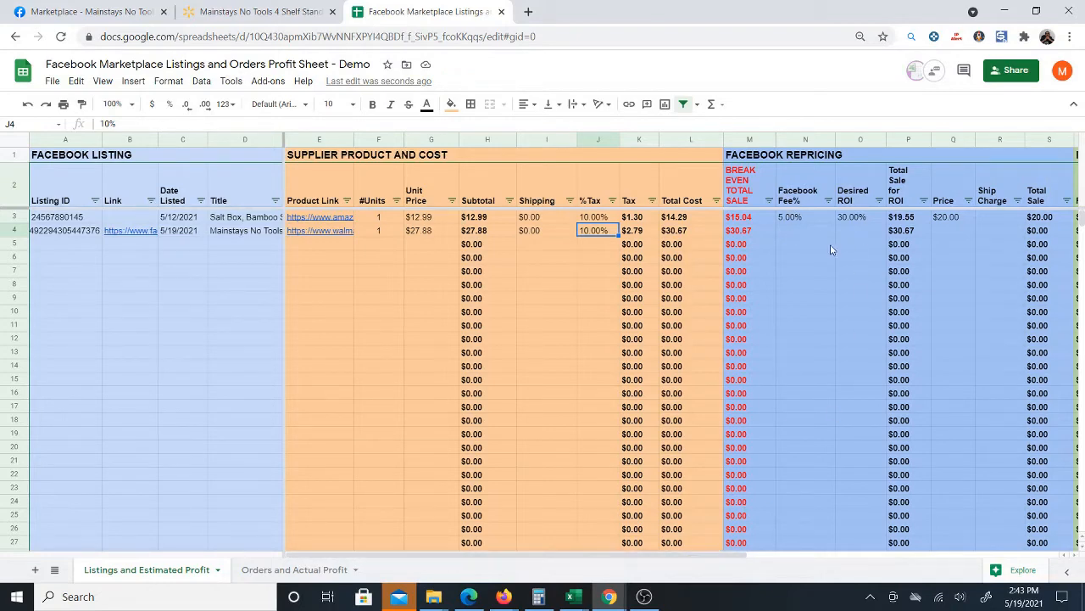
- Enter a Facebook fee of 5% in N4 and a desired ROI of 50% in O4
{"action": "left_click", "coordinate": [798, 234]}
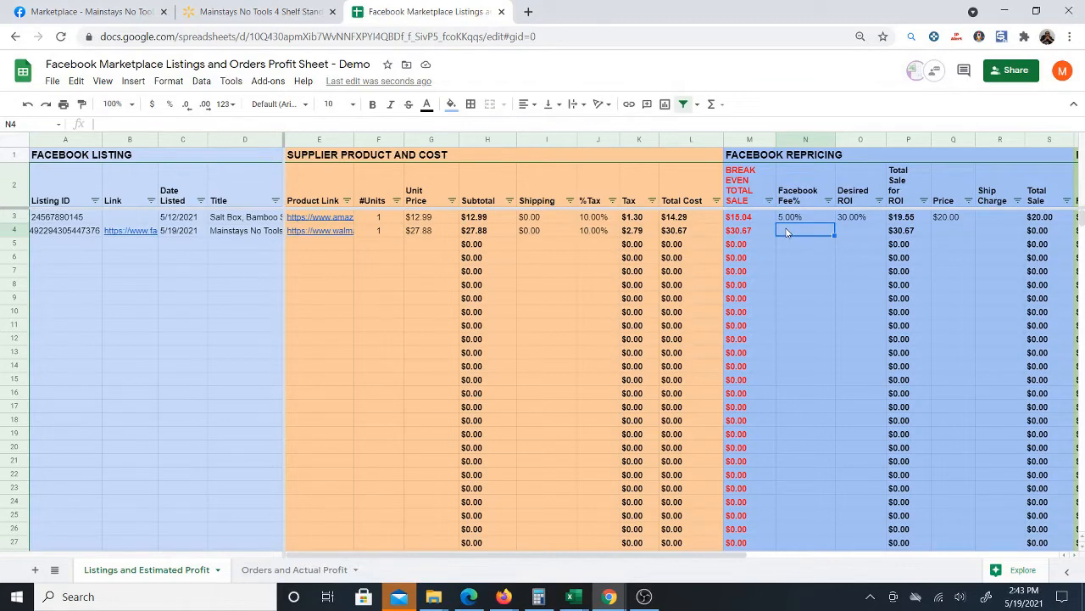
{"action": "type", "text": "5%"}
{"action": "key", "text": "ctrl+Return"}
{"action": "left_click", "coordinate": [856, 238]}
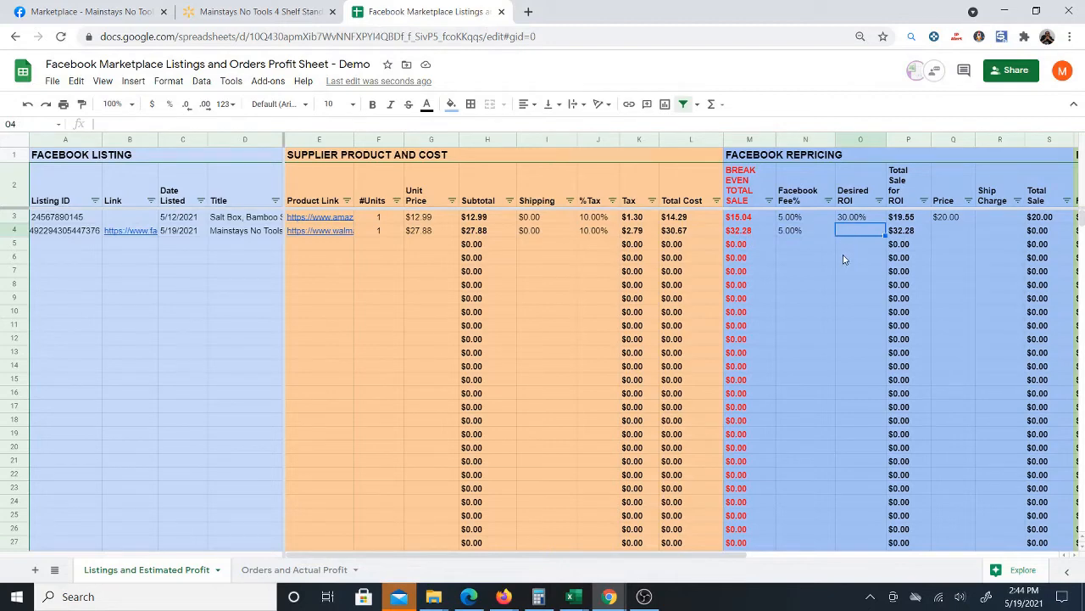
{"action": "type", "text": "50"}
{"action": "key", "text": "Return"}
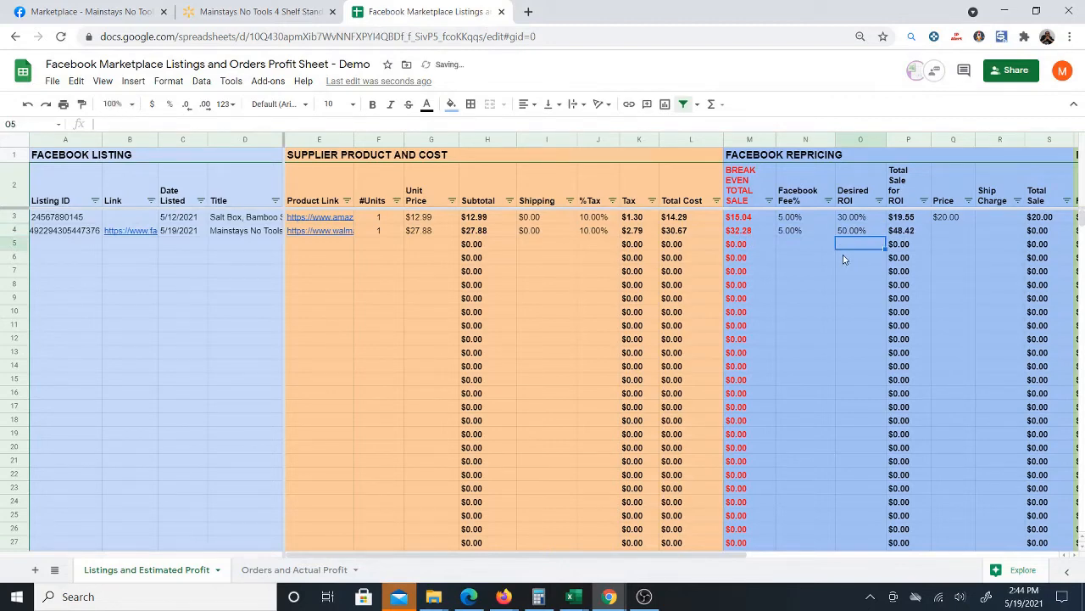
{"action": "left_click", "coordinate": [861, 234]}
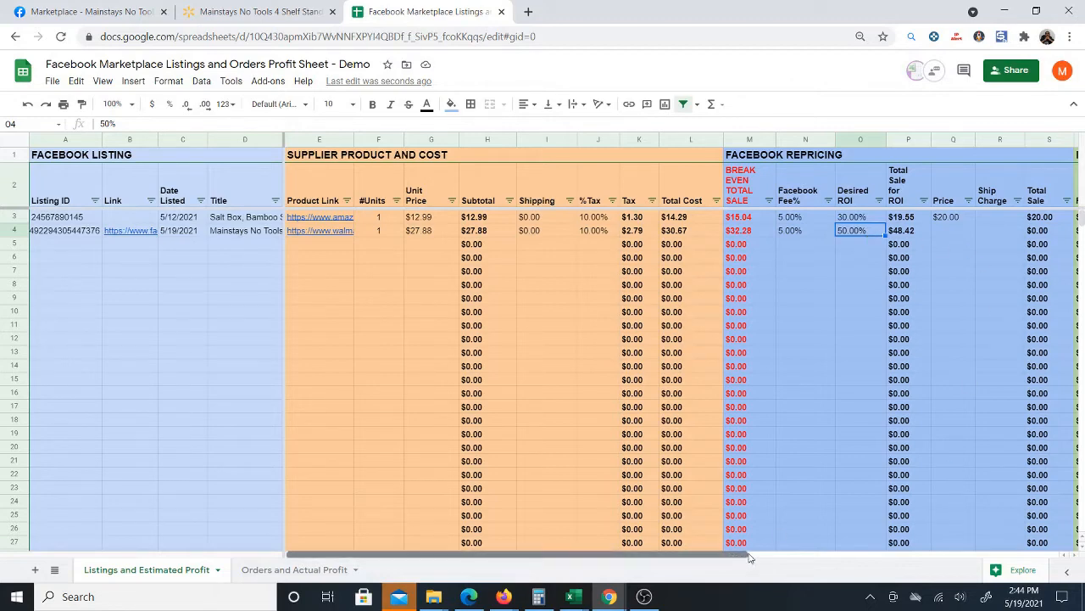
- Enter 49 as the bookshelf's Facebook selling price in Q4
{"action": "left_click_drag", "start_coordinate": [749, 557], "coordinate": [958, 555]}
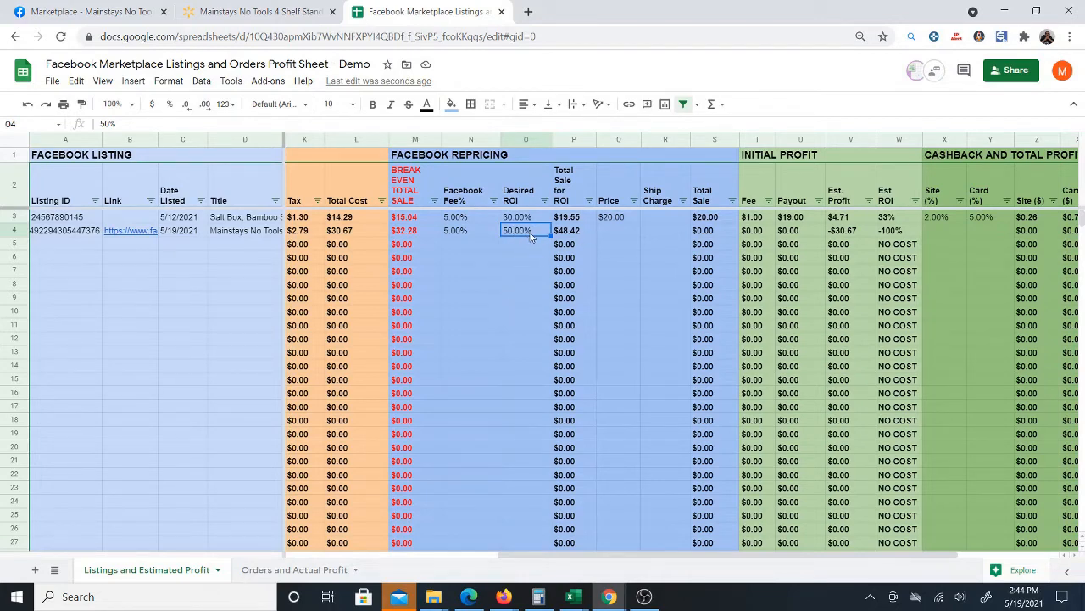
{"action": "left_click", "coordinate": [620, 231]}
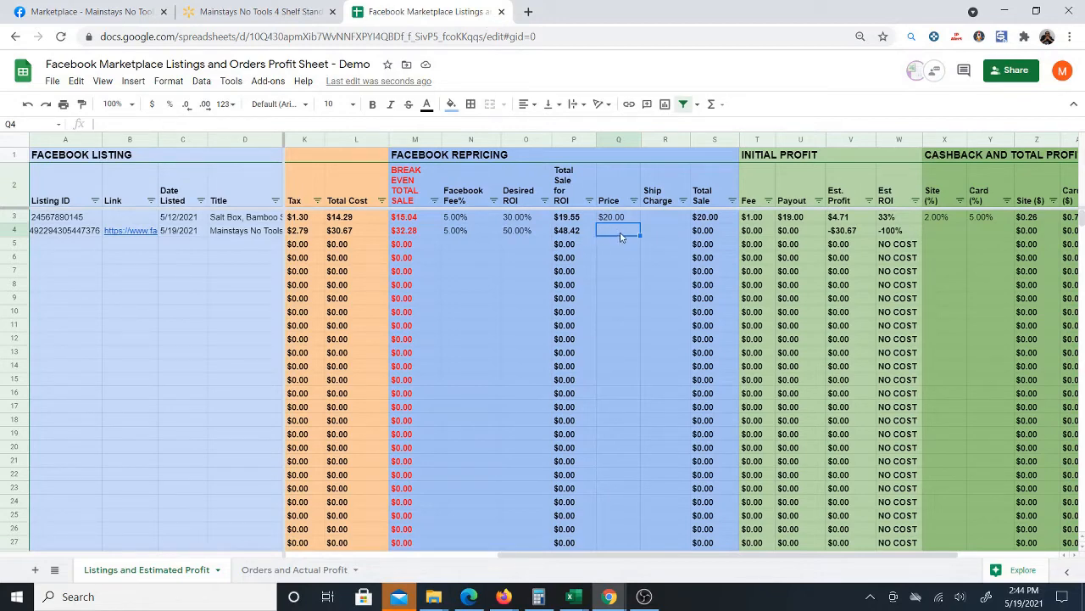
{"action": "type", "text": "49"}
{"action": "key", "text": "Return"}
{"action": "left_click", "coordinate": [620, 234]}
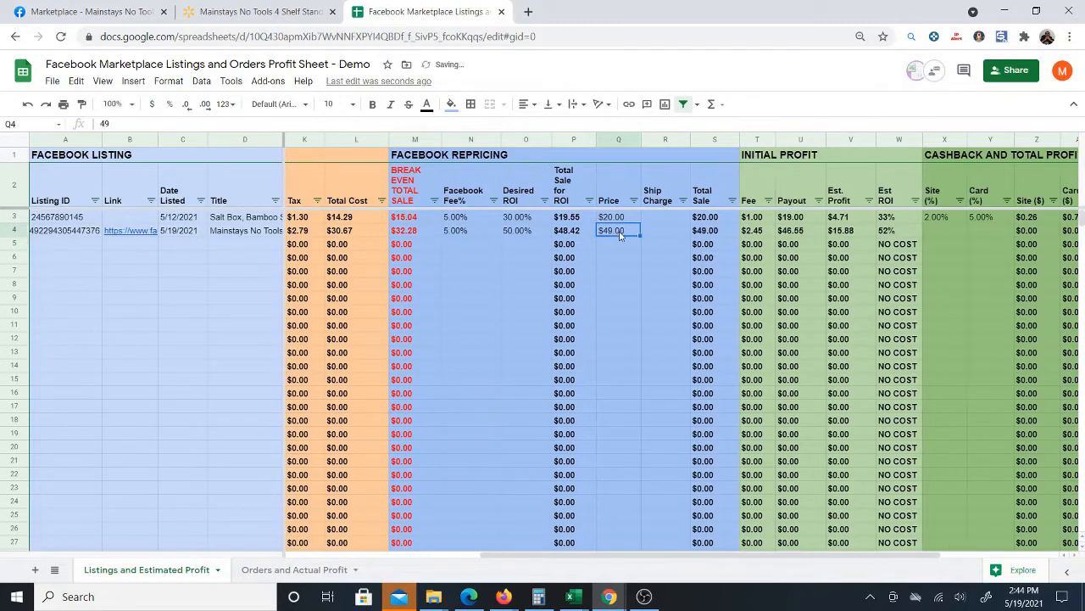
- Enter 0 as the buyer's shipping charge in R4
{"action": "left_click", "coordinate": [672, 237]}
{"action": "type", "text": "0"}
{"action": "key", "text": "Return"}
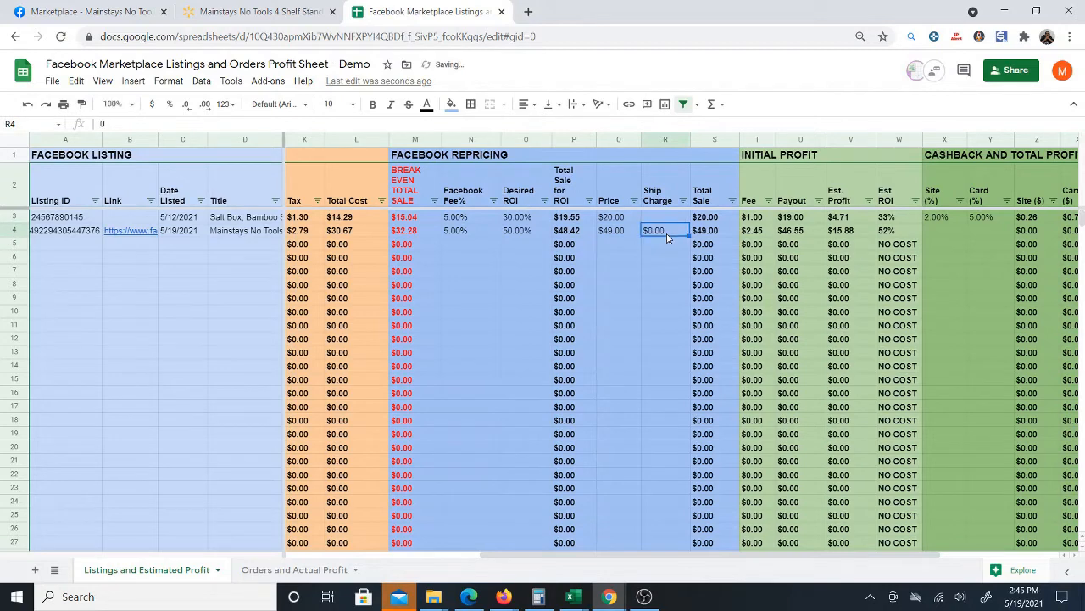
- Try a shipping charge of 5 in R4 and set it back to 0
{"action": "type", "text": "5"}
{"action": "key", "text": "Return"}
{"action": "type", "text": "0"}
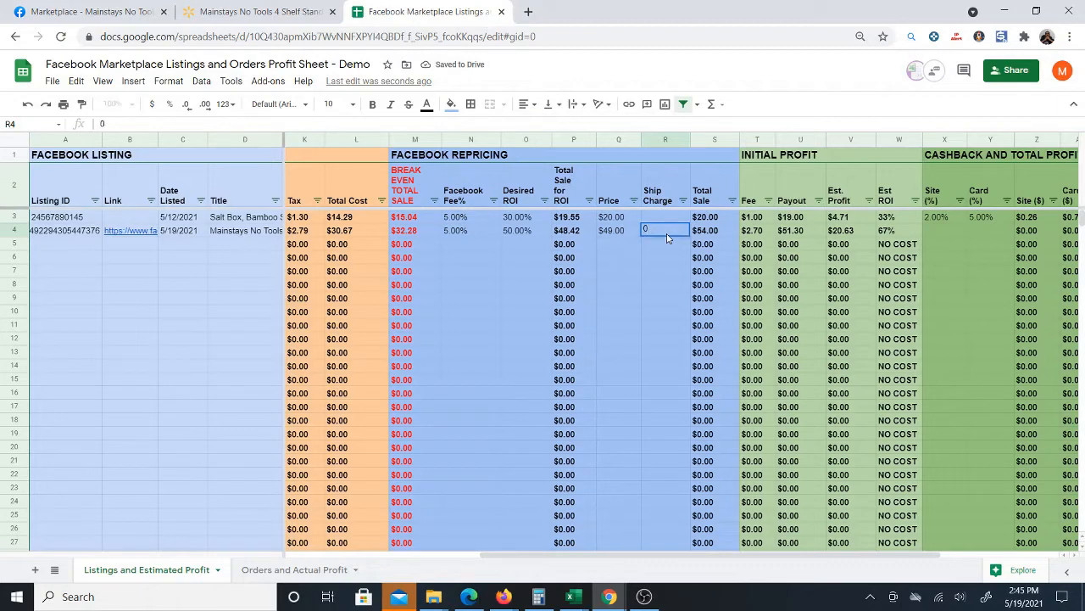
{"action": "key", "text": "Return"}
{"action": "key", "text": "Up"}
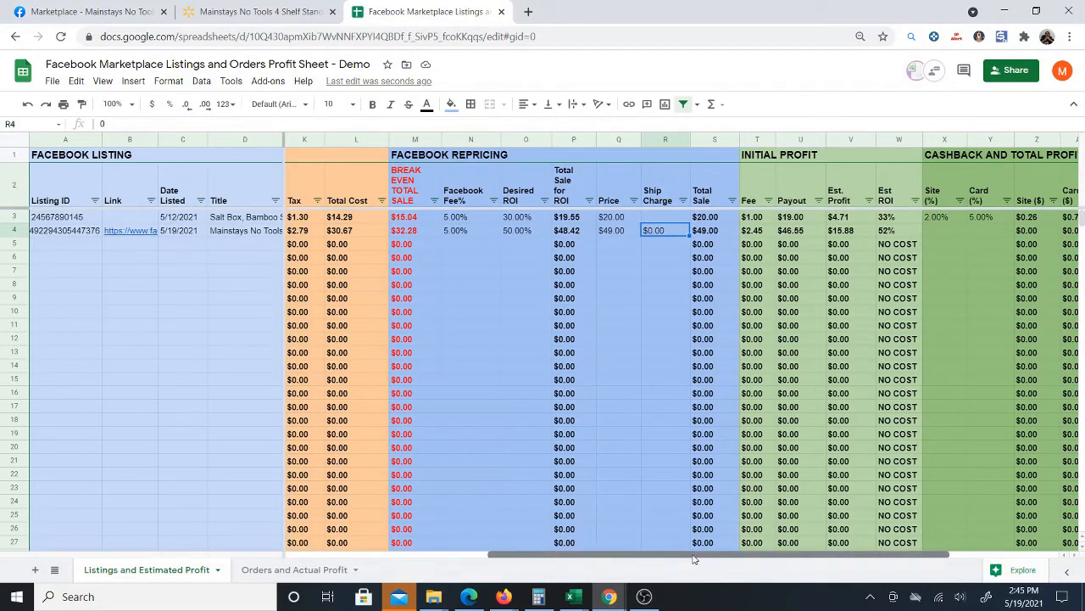
- Review the bookshelf's estimated profit in V4 and estimated ROI in W4, and select the site cashback percentage cell X4
{"action": "left_click_drag", "start_coordinate": [678, 557], "coordinate": [808, 560]}
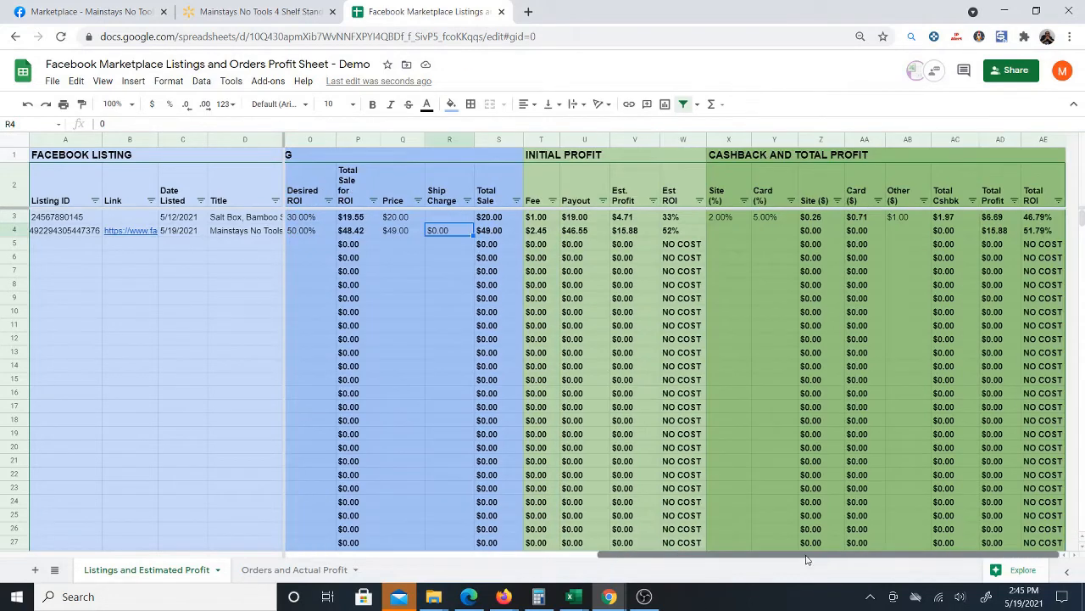
{"action": "left_click", "coordinate": [555, 161]}
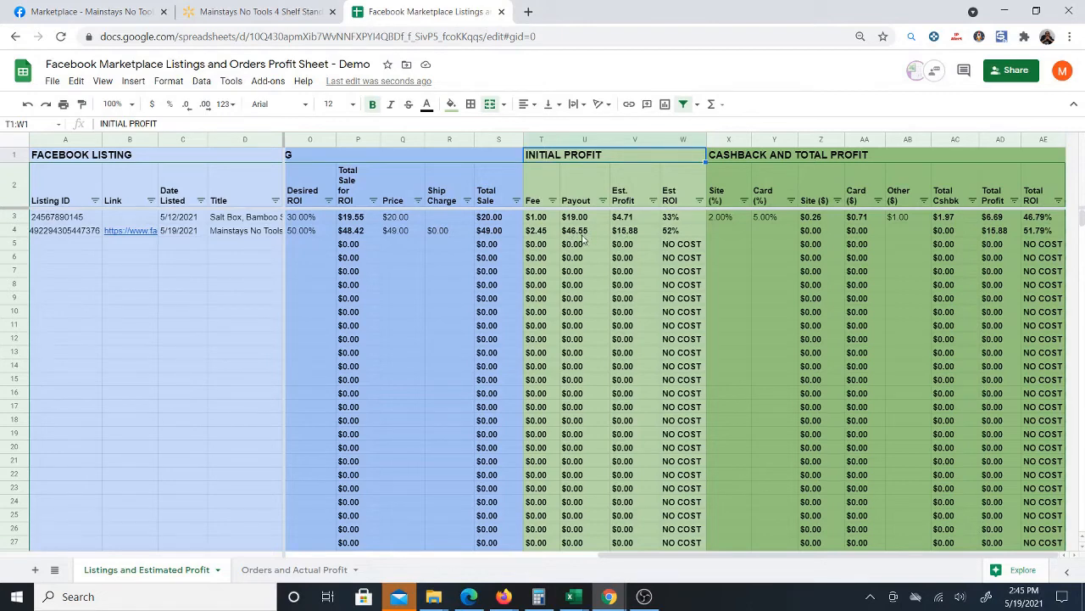
{"action": "mouse_move", "coordinate": [624, 556]}
{"action": "left_mouse_down"}
{"action": "mouse_move", "coordinate": [539, 569]}
{"action": "mouse_move", "coordinate": [621, 570]}
{"action": "left_mouse_up"}
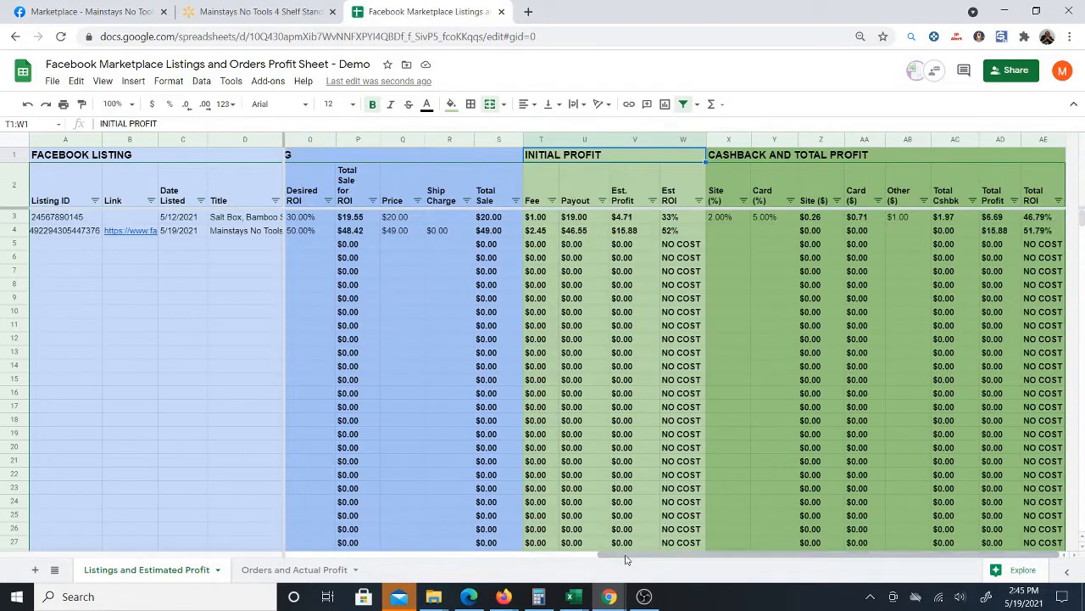
{"action": "left_click", "coordinate": [633, 232]}
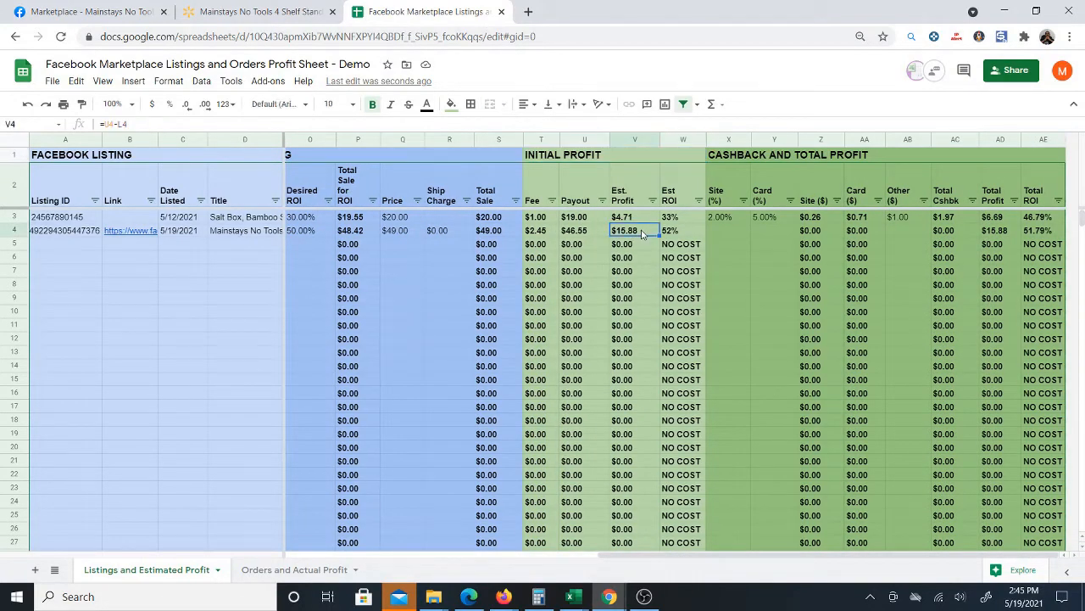
{"action": "left_click", "coordinate": [685, 232]}
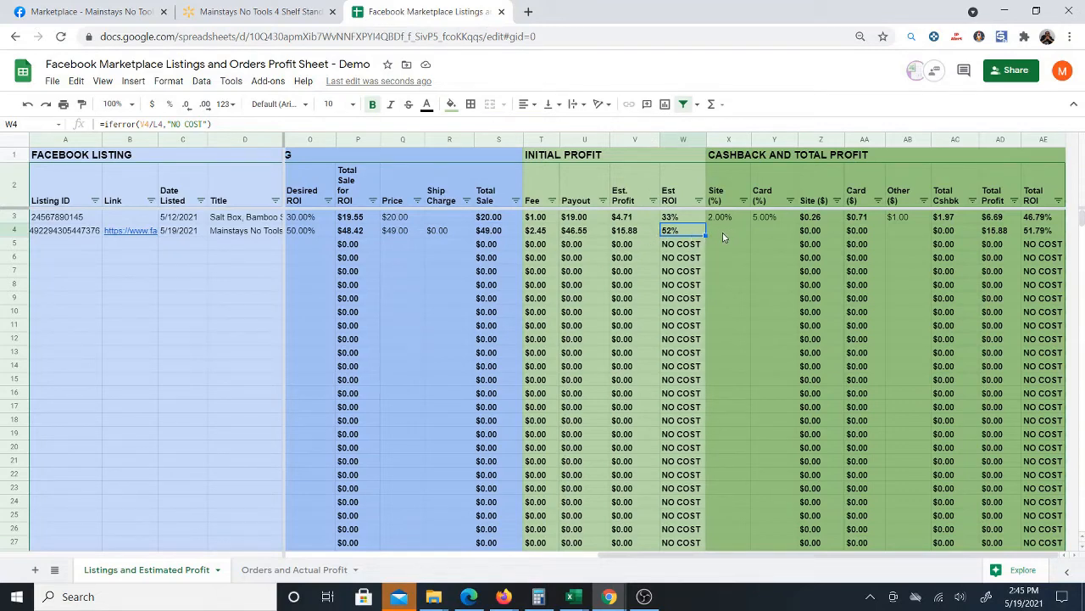
{"action": "left_click", "coordinate": [734, 235]}
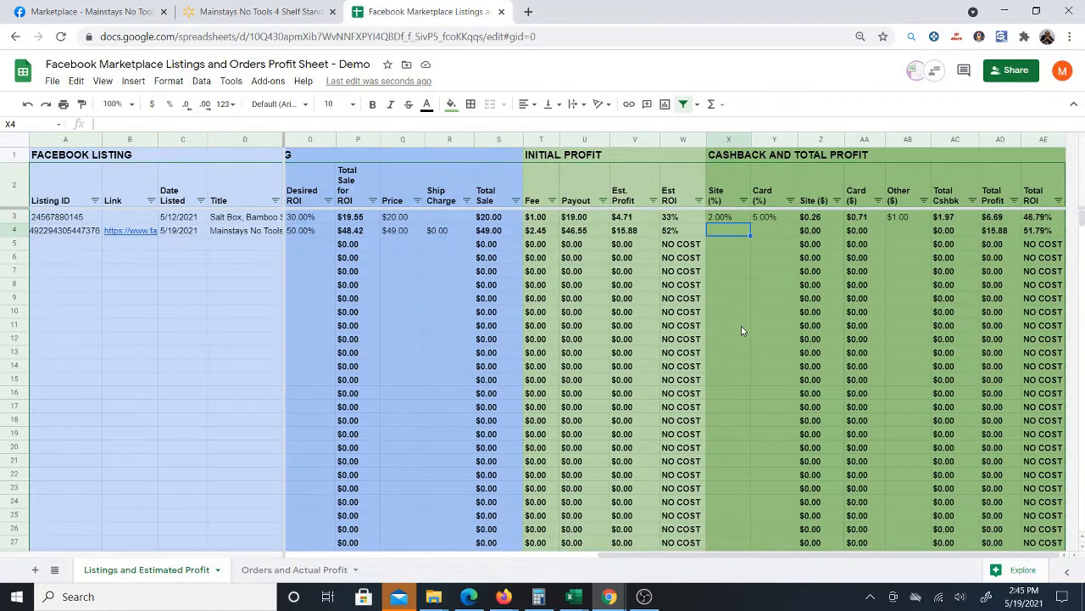
- Try 2% as the bookshelf's site cashback percentage in X4
{"action": "type", "text": "2%"}
{"action": "key", "text": "Return"}
{"action": "key", "text": "Up"}
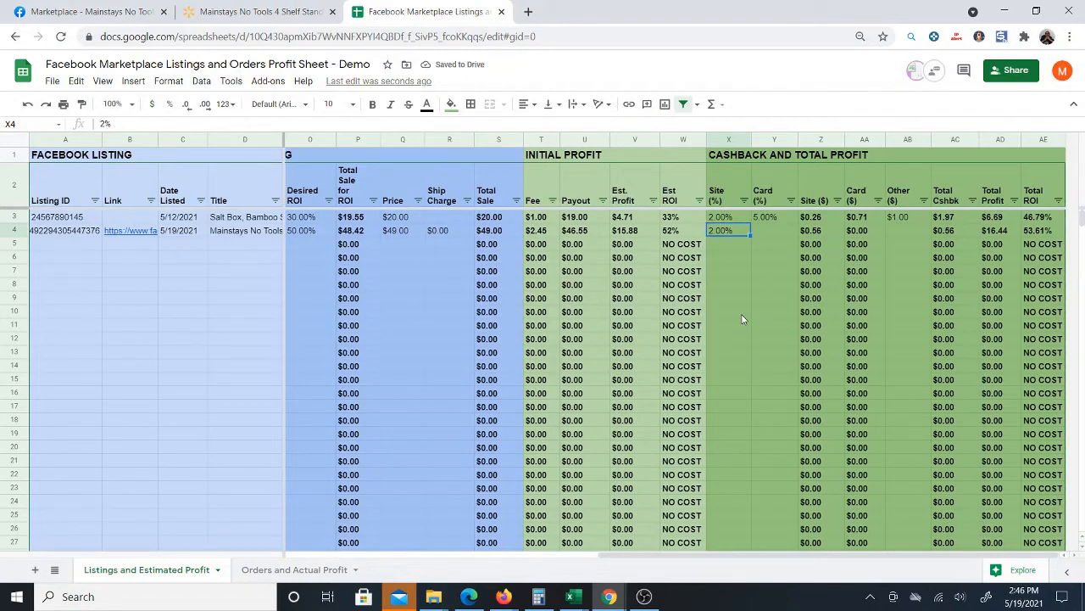
- Set the bookshelf's site cashback percentage in X4 to 10% and check it against the supplier subtotal
{"action": "type", "text": "10%"}
{"action": "key", "text": "Return"}
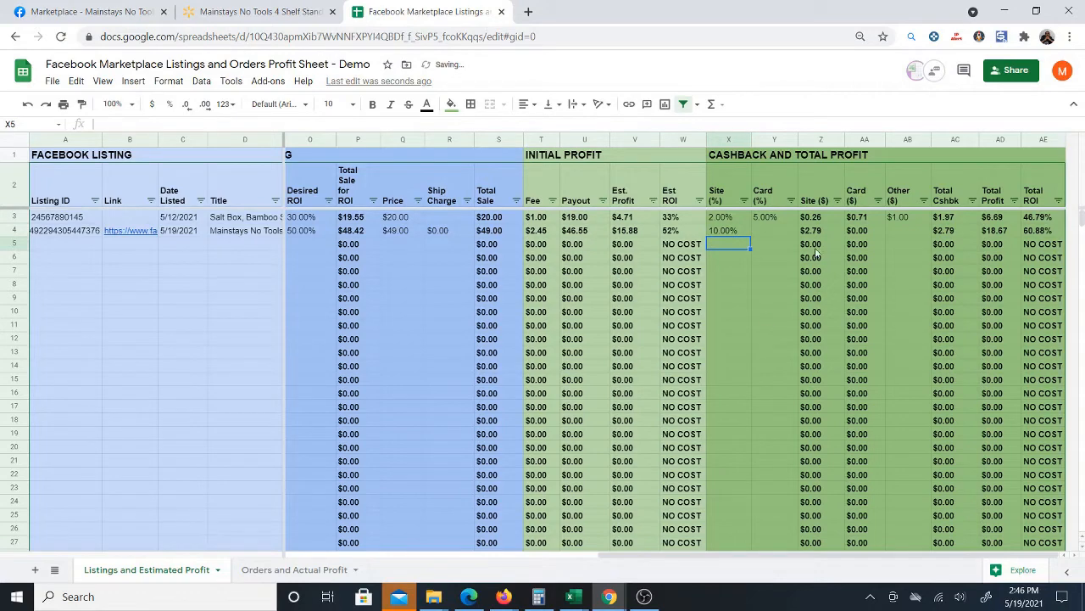
{"action": "left_click", "coordinate": [737, 227]}
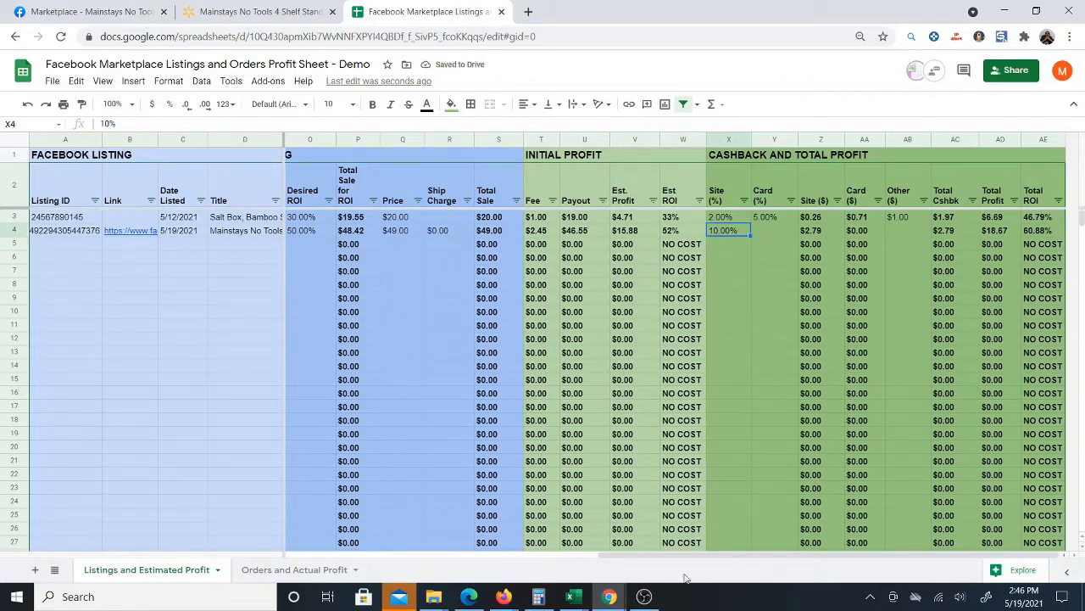
{"action": "left_click_drag", "start_coordinate": [681, 558], "coordinate": [392, 574]}
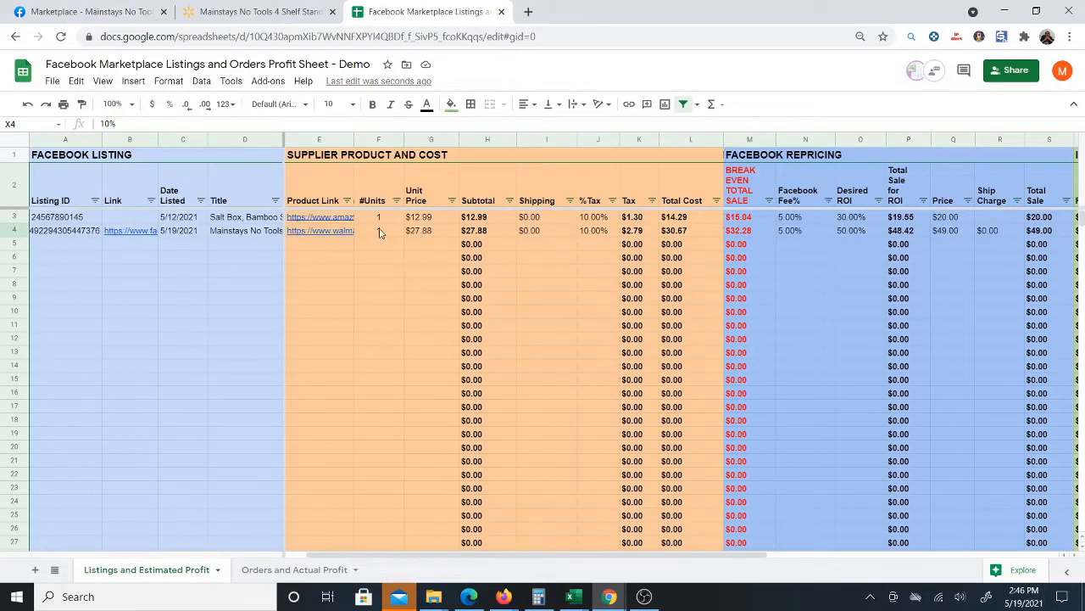
{"action": "left_click_drag", "start_coordinate": [545, 556], "coordinate": [856, 562]}
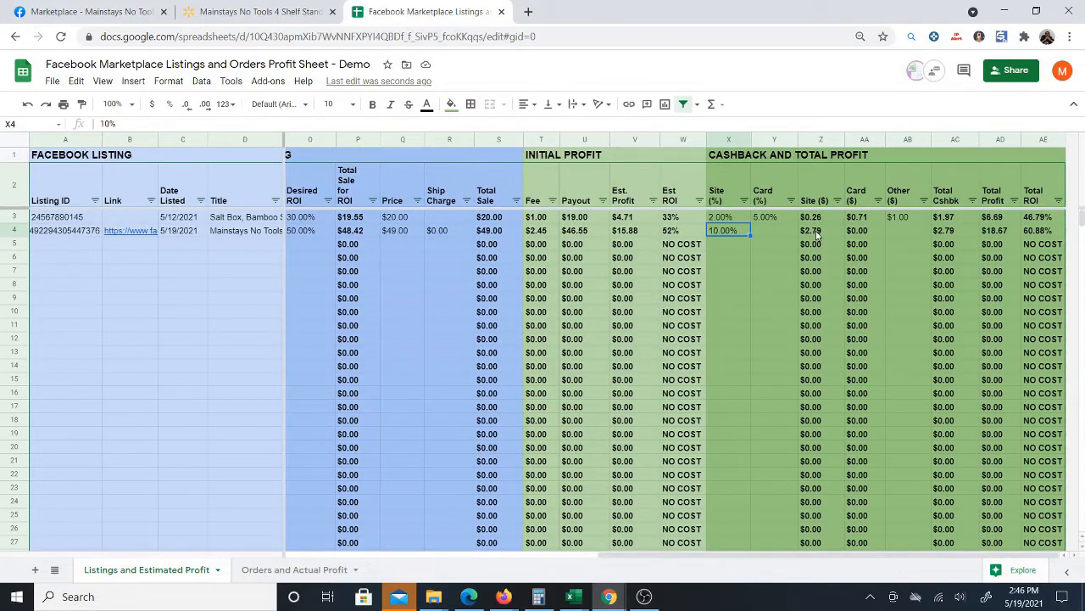
- Enter 5% as the bookshelf's card cashback percentage in Y4 and check it against the supplier total cost
{"action": "left_click", "coordinate": [780, 231]}
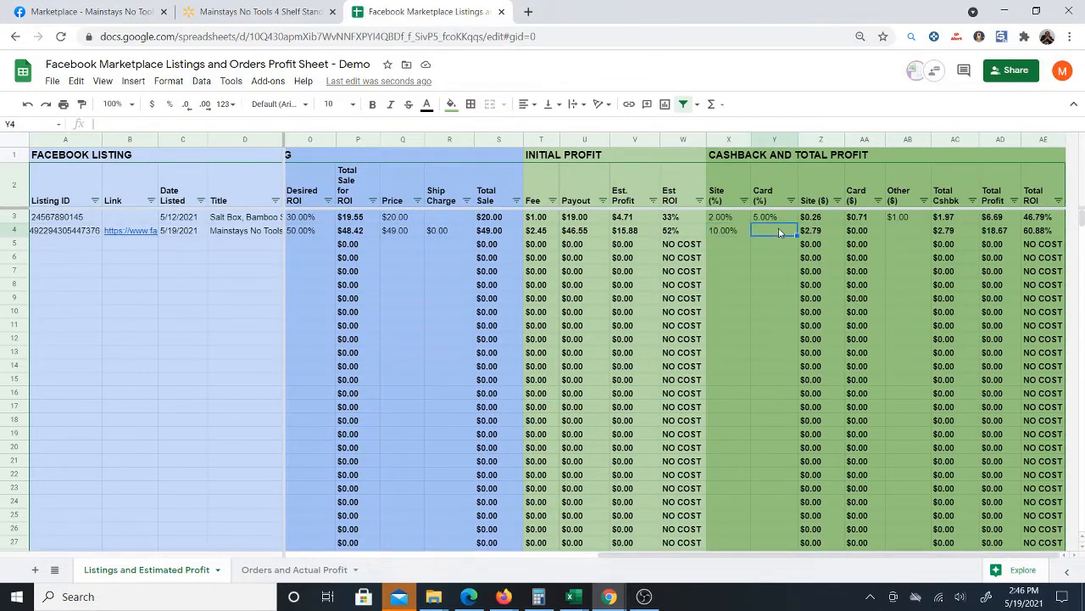
{"action": "type", "text": "5%"}
{"action": "key", "text": "Return"}
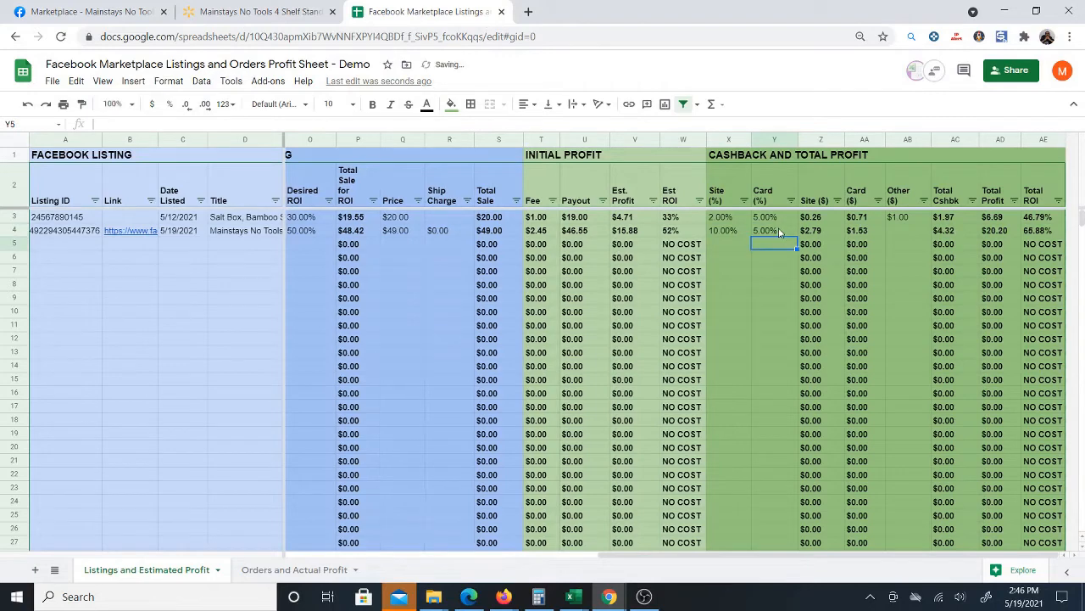
{"action": "left_click", "coordinate": [779, 230]}
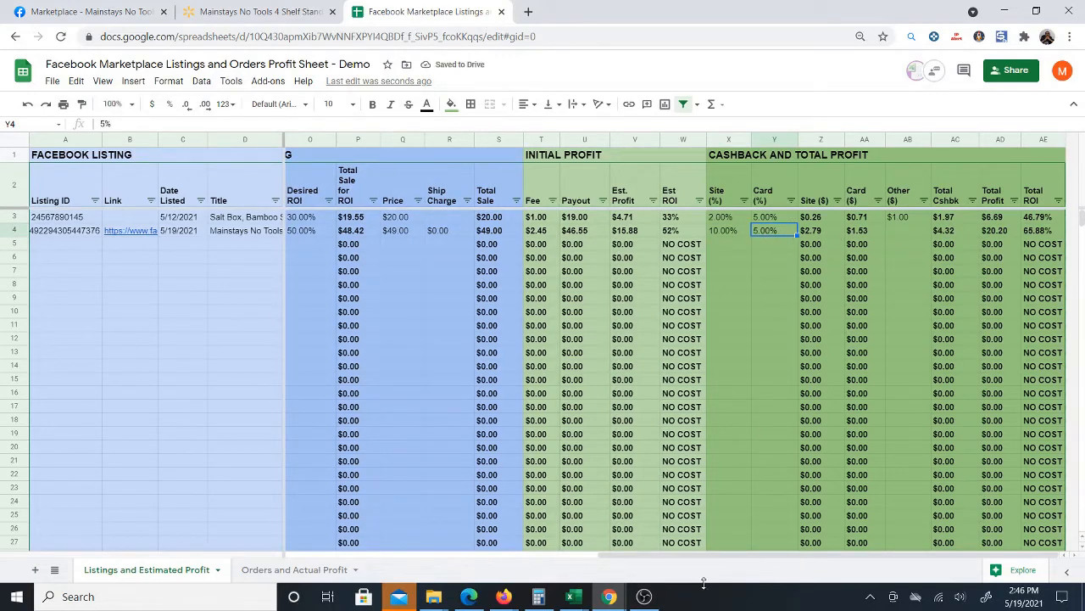
{"action": "left_click_drag", "start_coordinate": [704, 556], "coordinate": [570, 556]}
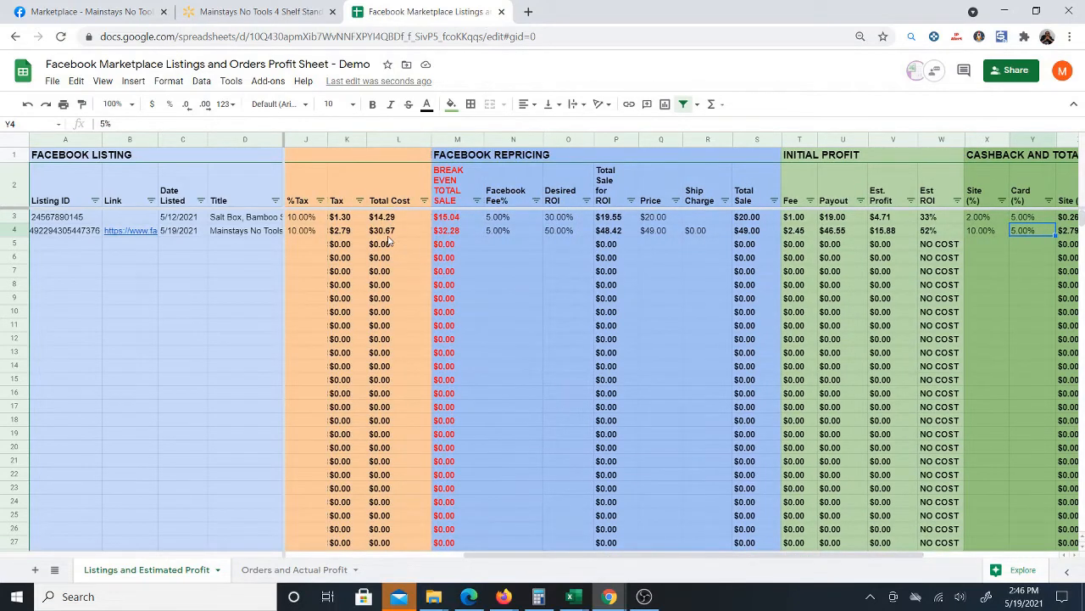
{"action": "left_click_drag", "start_coordinate": [524, 556], "coordinate": [692, 562]}
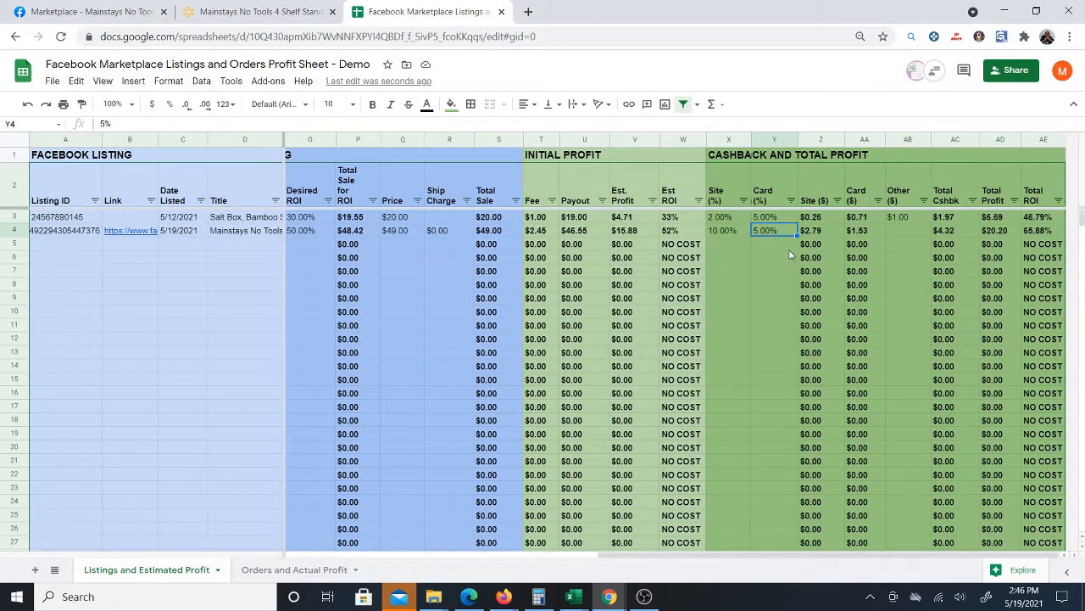
- Try an other cashback amount of 1 in AB4 and clear the cell again
{"action": "left_click", "coordinate": [900, 232]}
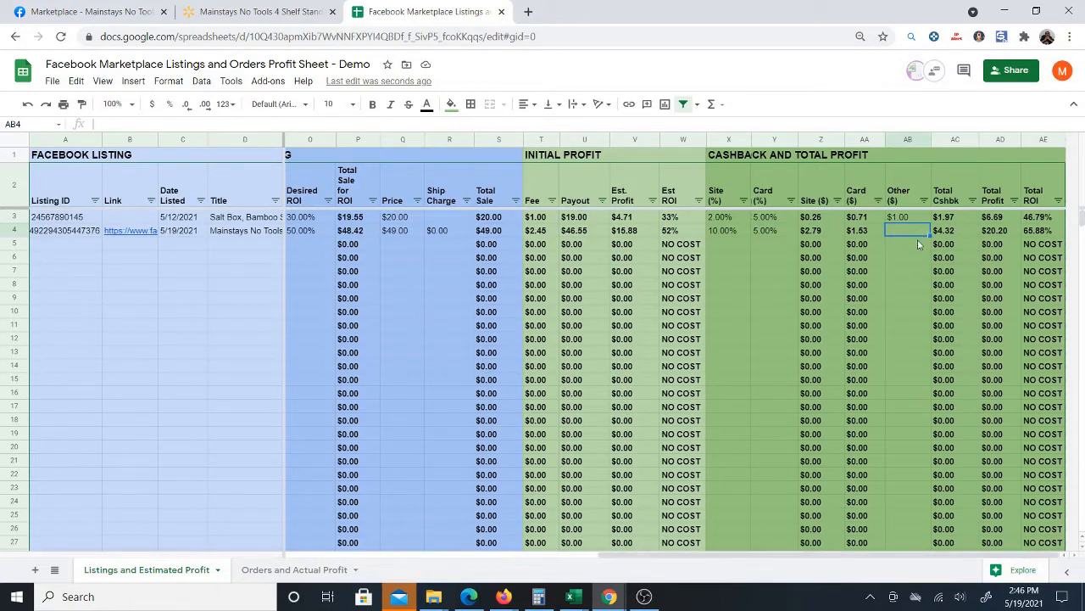
{"action": "type", "text": "1"}
{"action": "key", "text": "Return"}
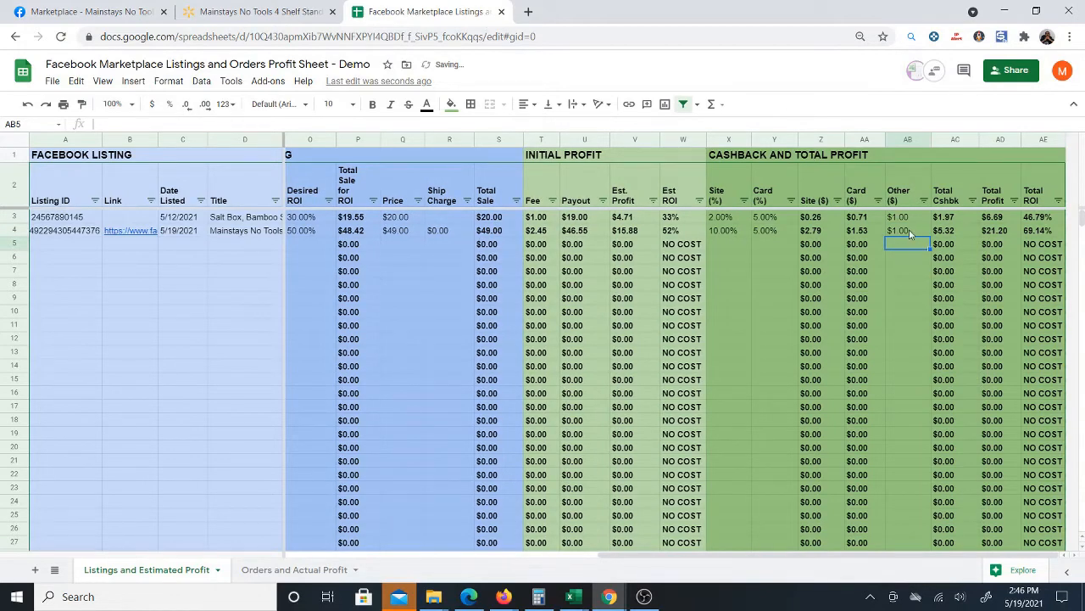
{"action": "left_click", "coordinate": [912, 233]}
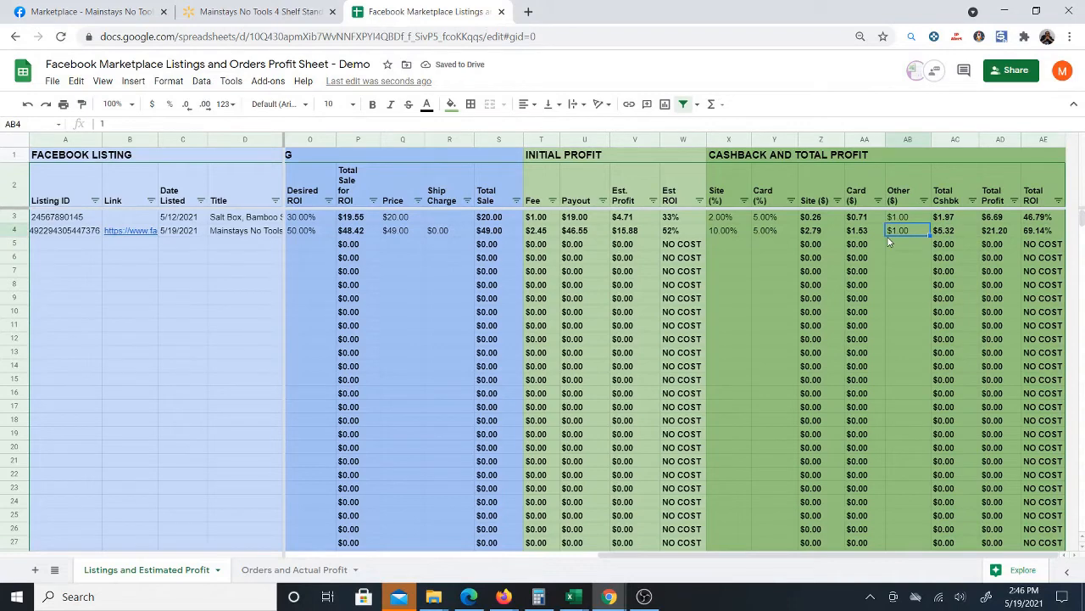
{"action": "key", "text": "Delete"}
- Compare the Initial Profit section with the Cashback and Total Profit section
{"action": "left_click_drag", "start_coordinate": [689, 561], "coordinate": [662, 562]}
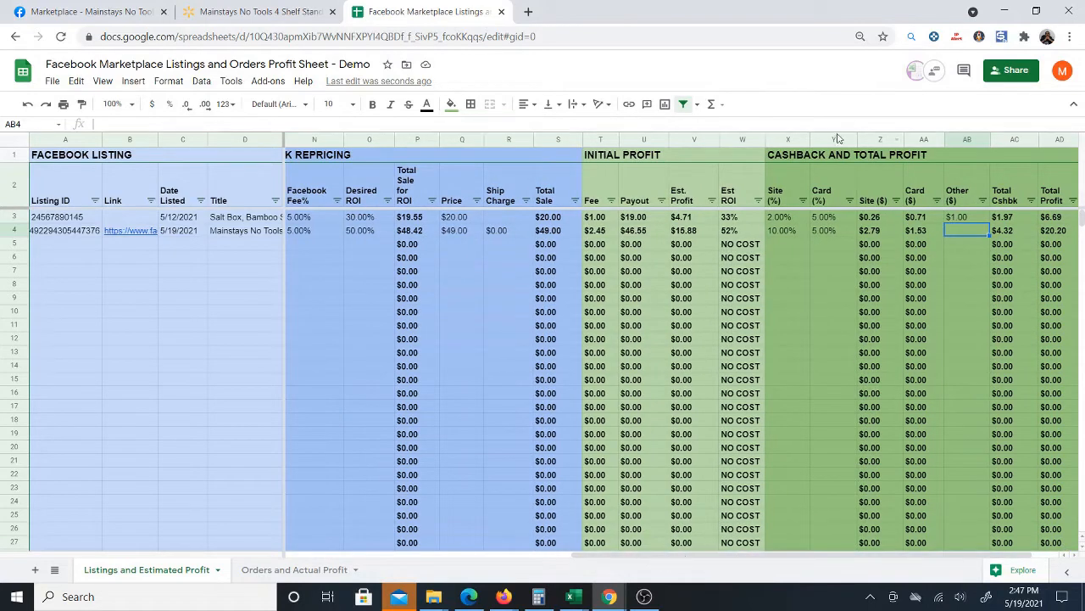
{"action": "left_click", "coordinate": [821, 157]}
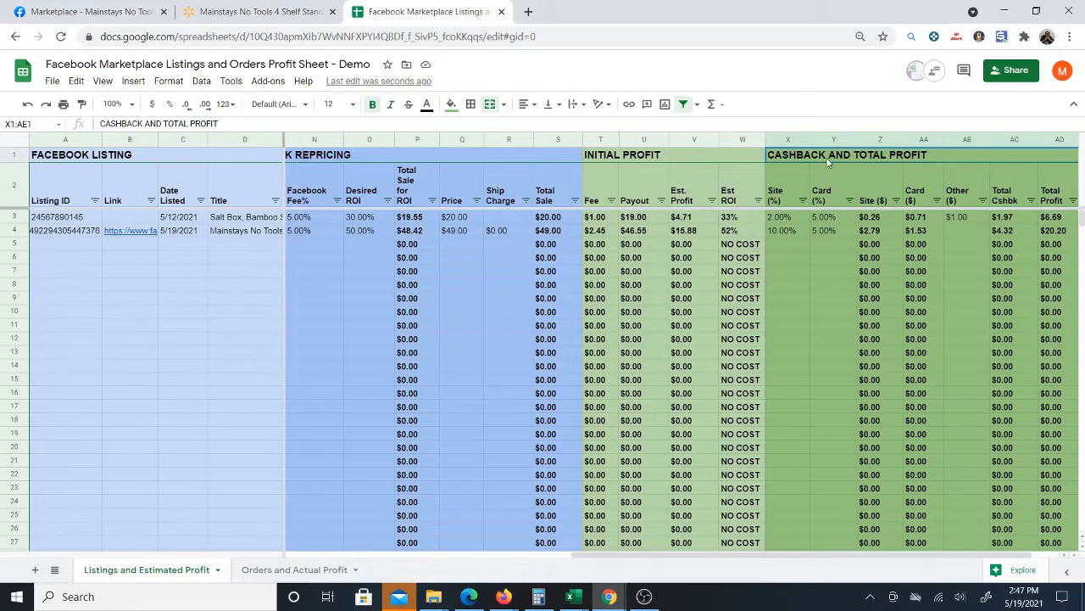
{"action": "left_click", "coordinate": [658, 158]}
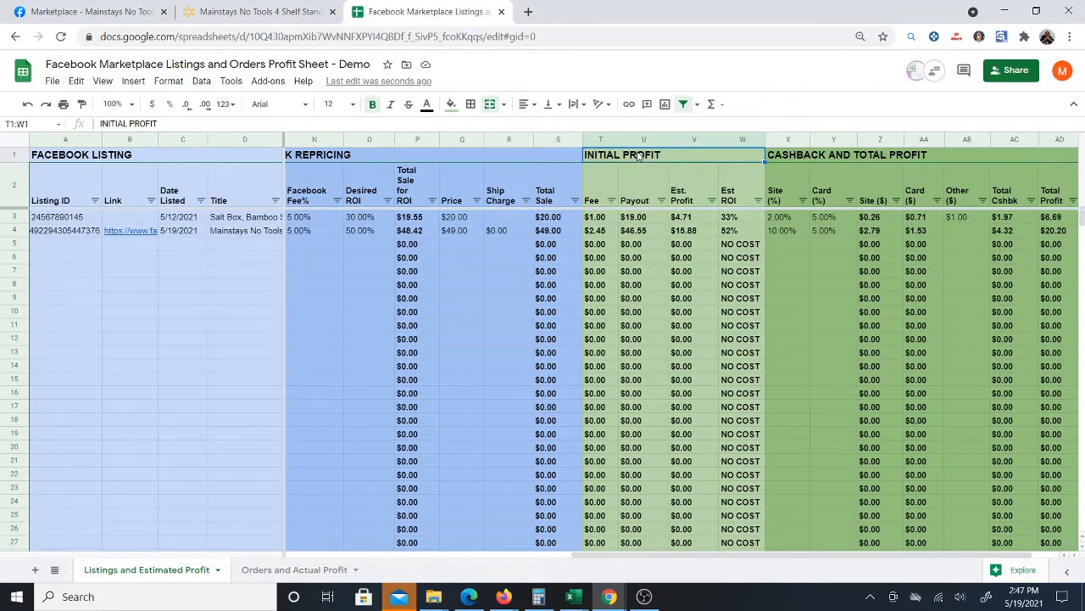
{"action": "left_click", "coordinate": [827, 158]}
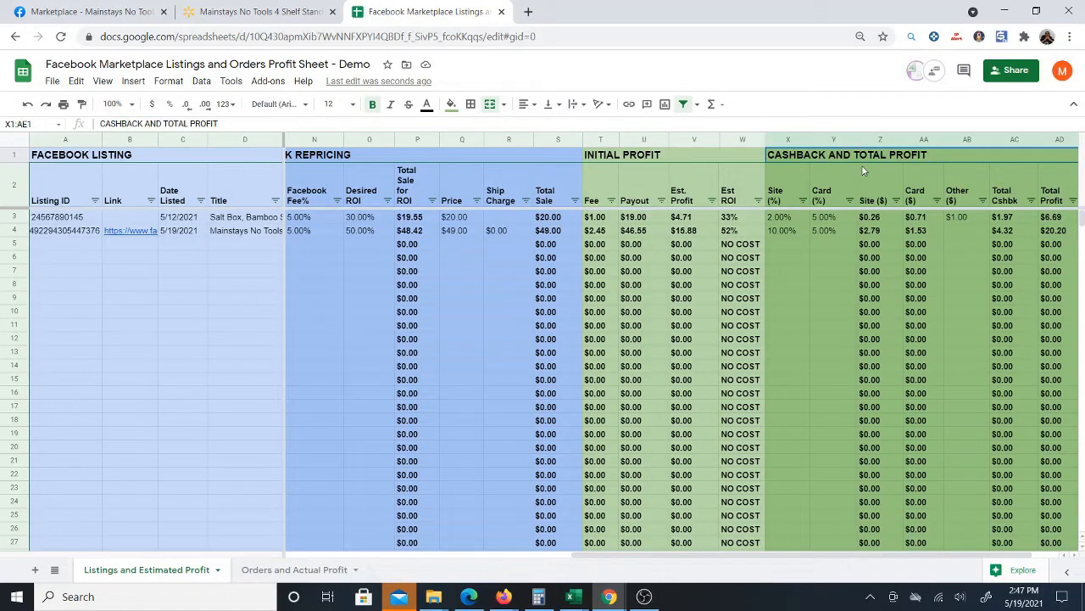
- Lower the bookshelf's desired ROI in O4 to 40%
{"action": "left_click_drag", "start_coordinate": [683, 557], "coordinate": [609, 567]}
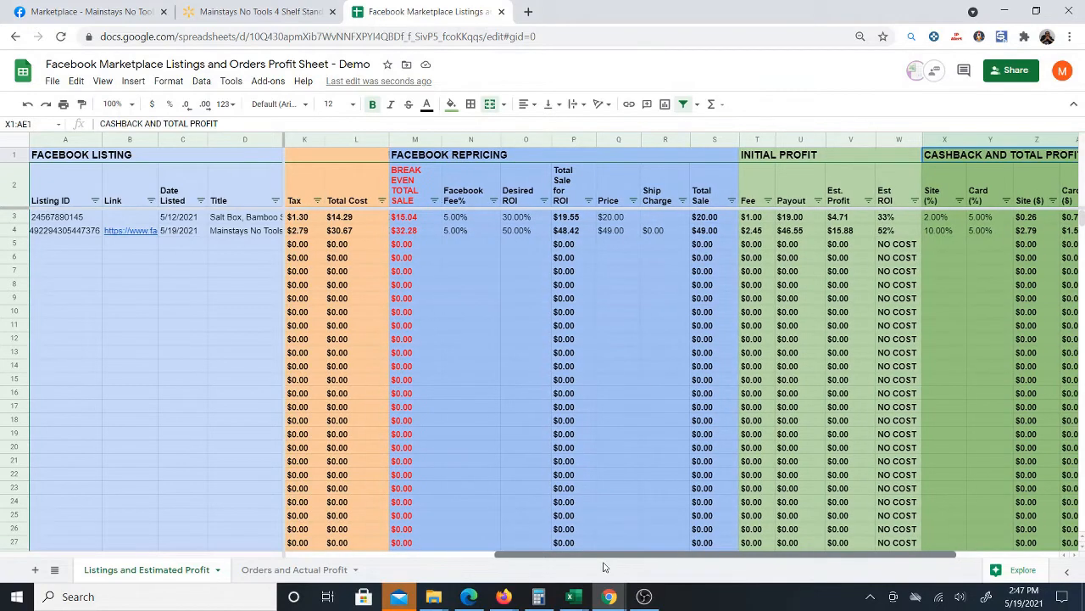
{"action": "left_click", "coordinate": [524, 231]}
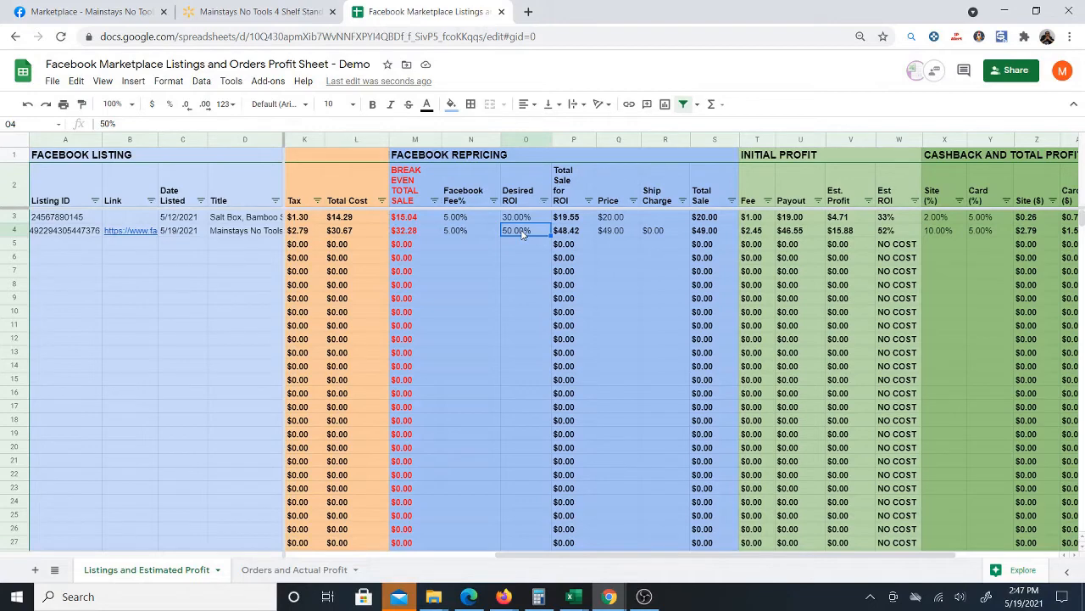
{"action": "type", "text": "40"}
{"action": "key", "text": "Return"}
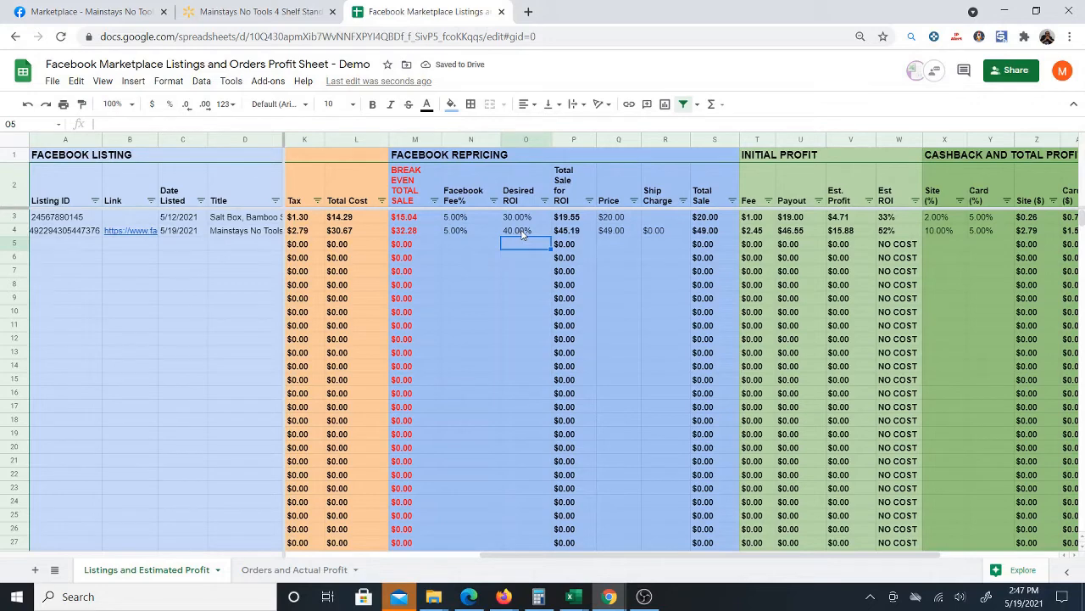
{"action": "left_click", "coordinate": [523, 237]}
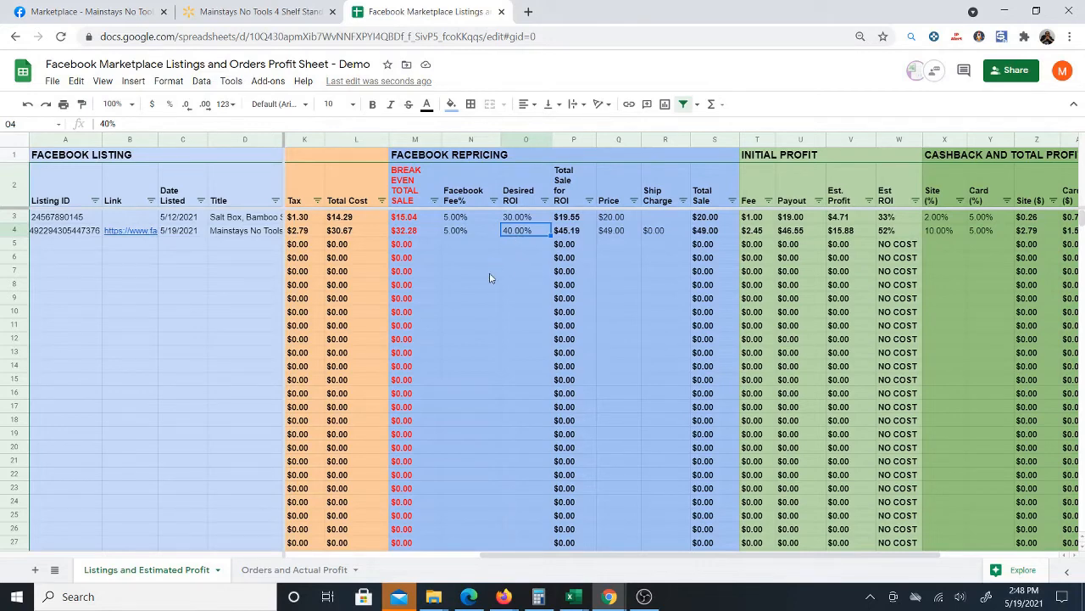
- Examine the Facebook order, supplier order, initial profit and cashback columns on the Orders and Actual Profit sheet
{"action": "left_click", "coordinate": [254, 577]}
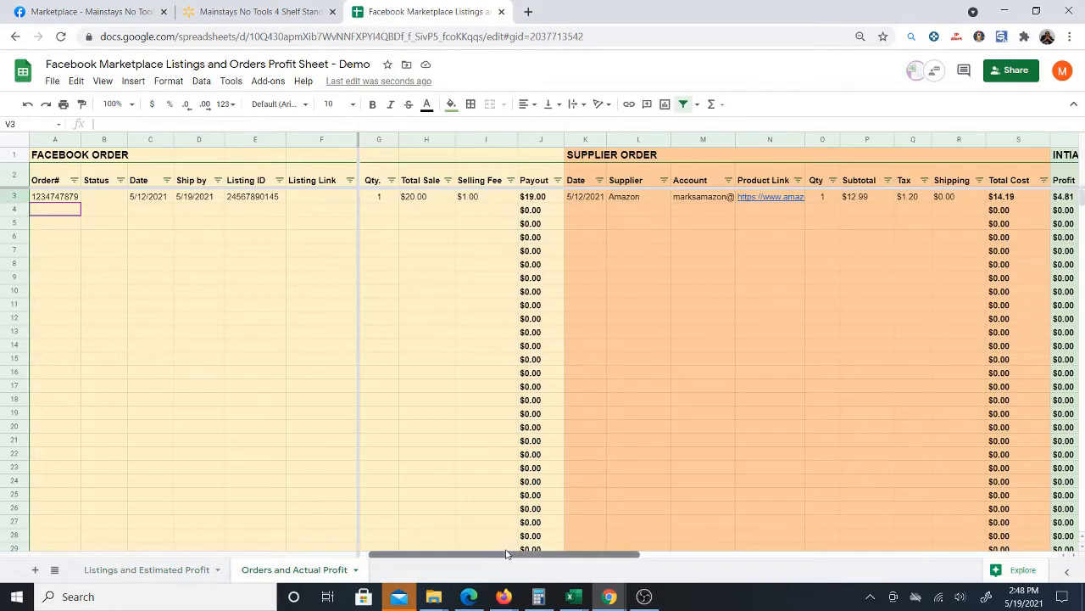
{"action": "left_click_drag", "start_coordinate": [509, 555], "coordinate": [441, 554]}
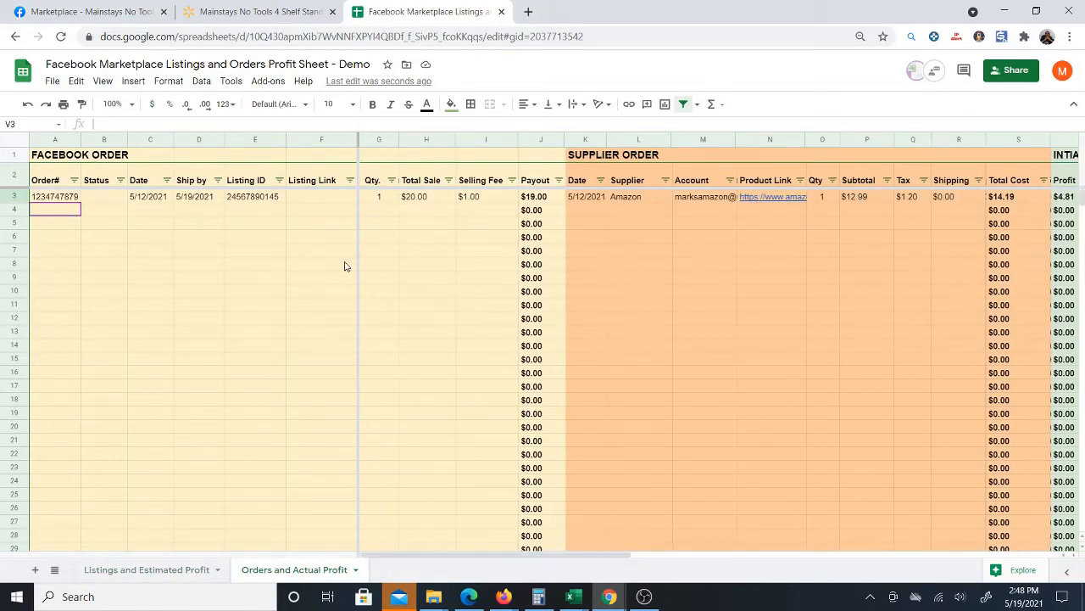
{"action": "left_click", "coordinate": [66, 200]}
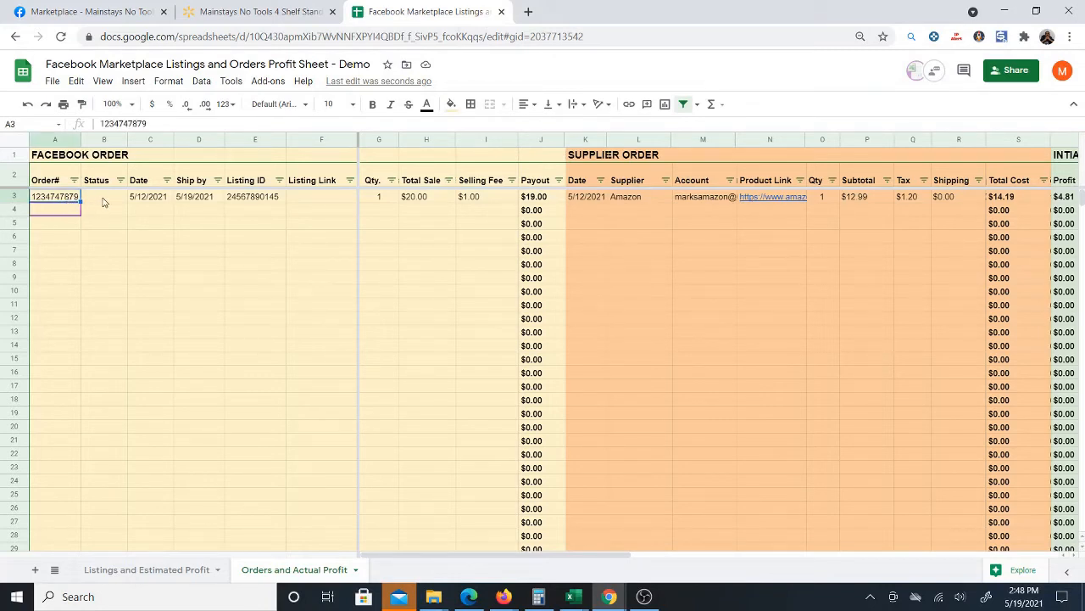
{"action": "left_click", "coordinate": [105, 201]}
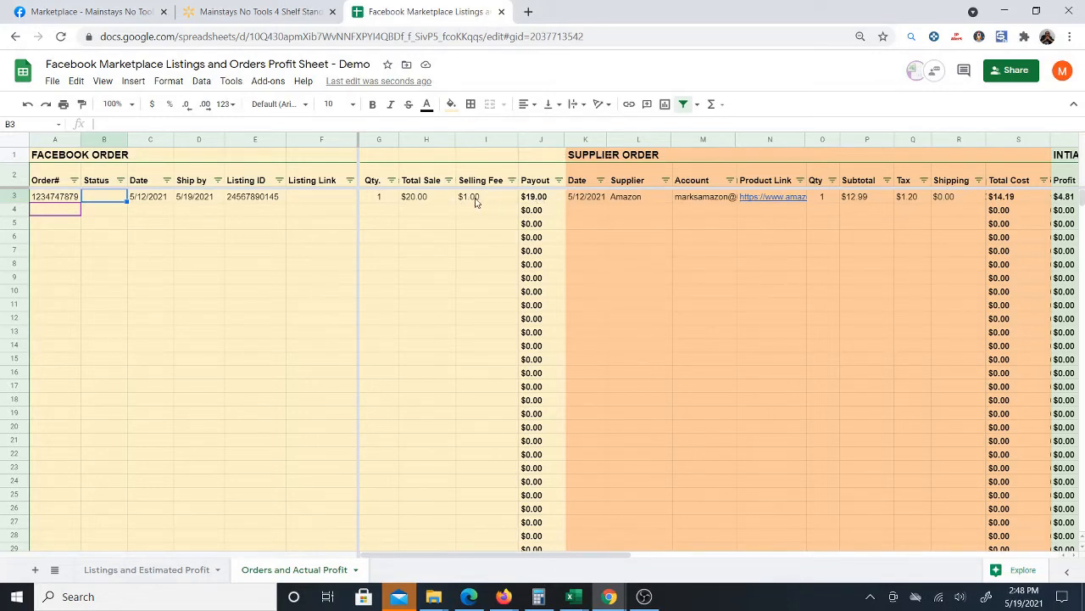
{"action": "left_click", "coordinate": [597, 199]}
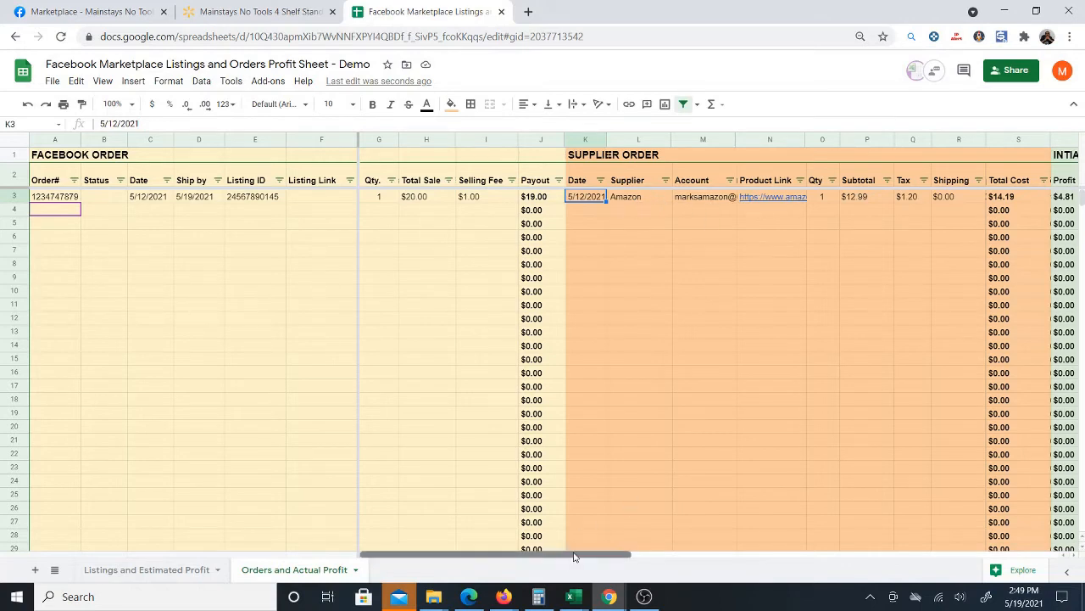
{"action": "left_click_drag", "start_coordinate": [574, 555], "coordinate": [647, 556]}
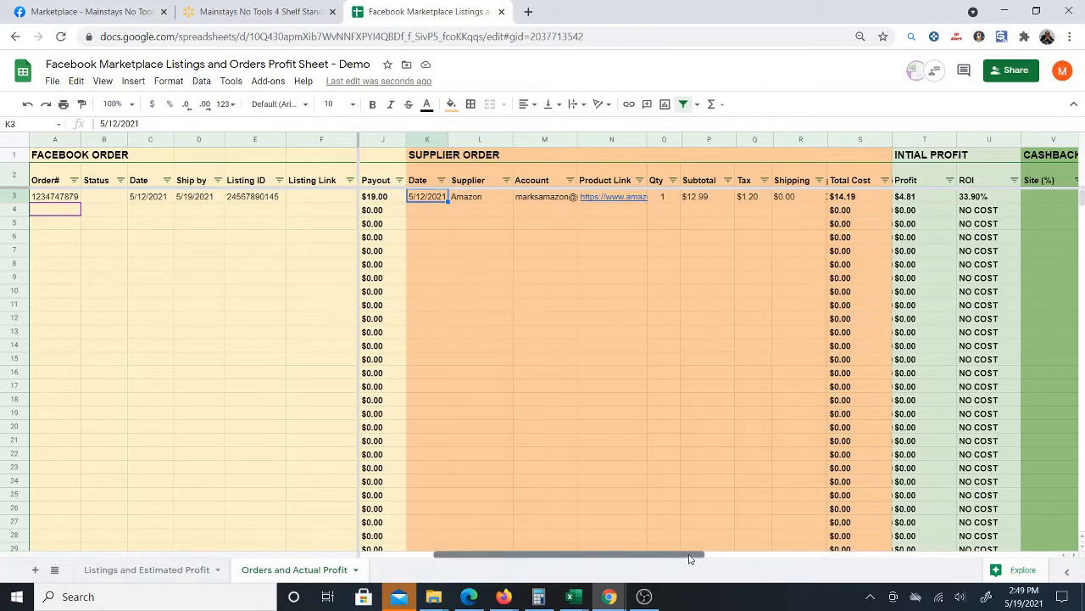
{"action": "left_click_drag", "start_coordinate": [688, 557], "coordinate": [868, 566]}
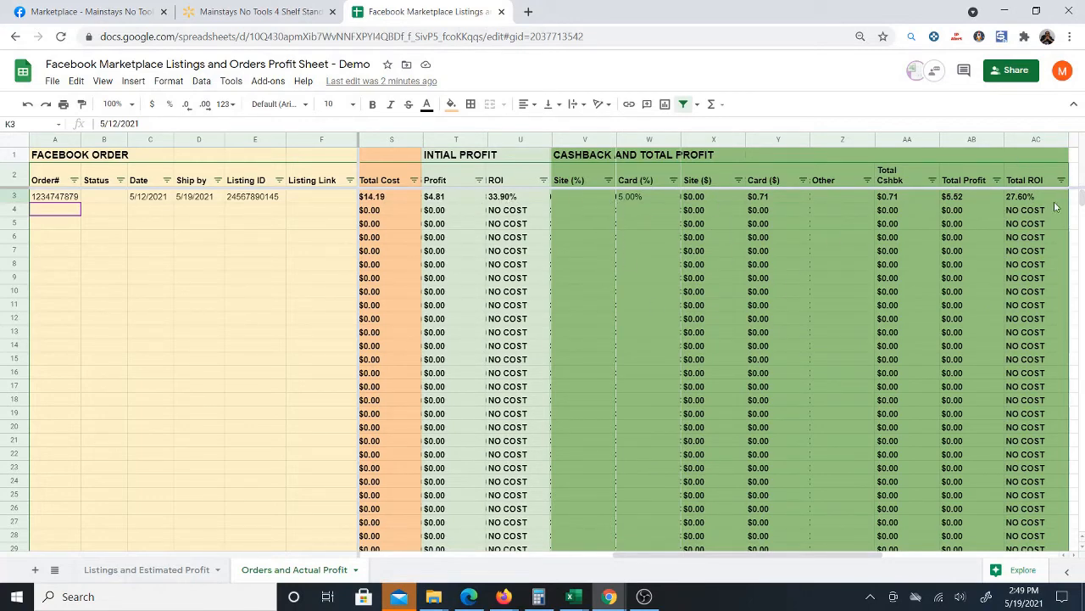
{"action": "left_click_drag", "start_coordinate": [767, 552], "coordinate": [514, 563]}
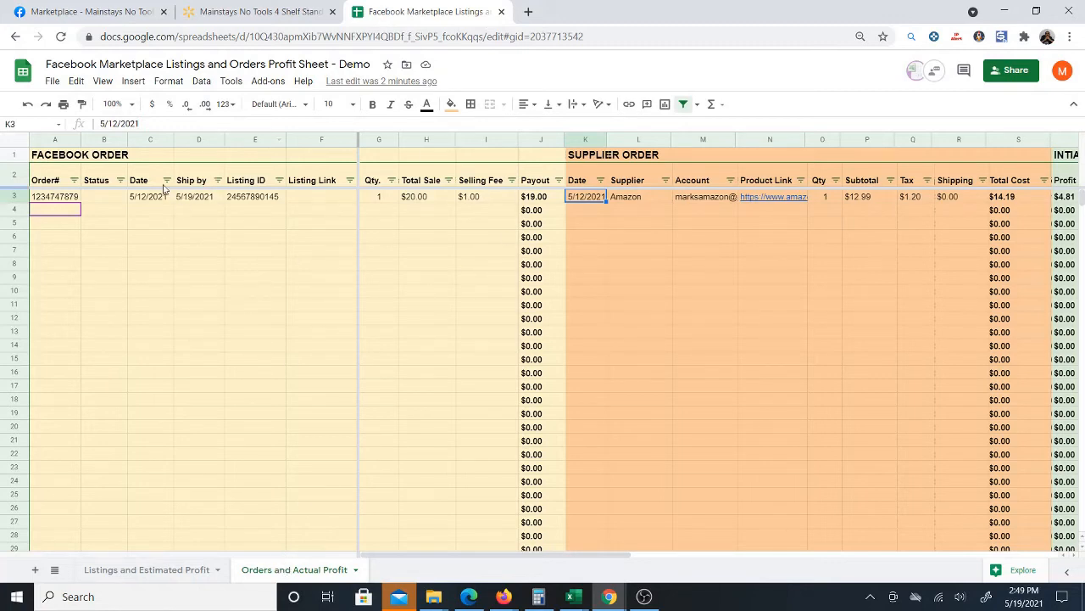
{"action": "left_click", "coordinate": [117, 158]}
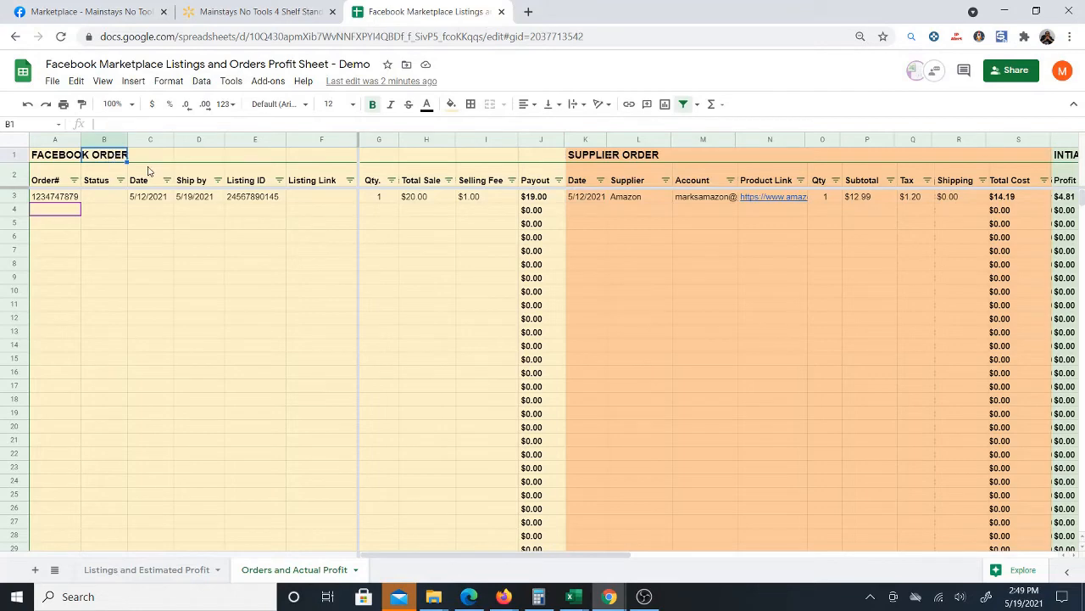
{"action": "left_click", "coordinate": [63, 158]}
- Go back to the Listings and Estimated Profit sheet, copy the document into the Facebook Marketplace folder, and return to the original
{"action": "left_click", "coordinate": [155, 570]}
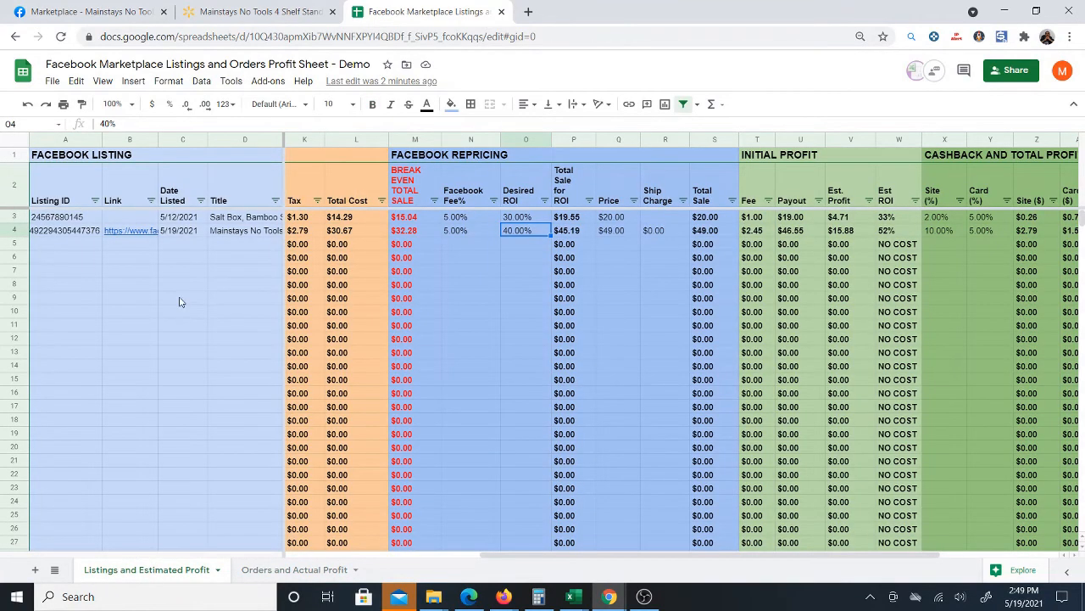
{"action": "left_click", "coordinate": [76, 246]}
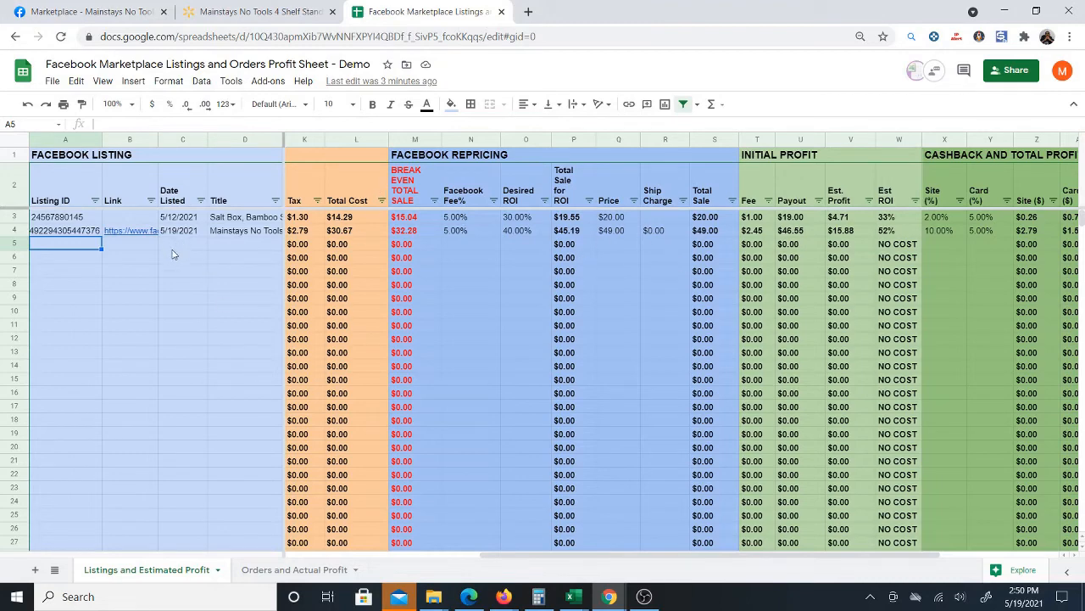
{"action": "left_click", "coordinate": [52, 81]}
{"action": "left_click", "coordinate": [117, 200]}
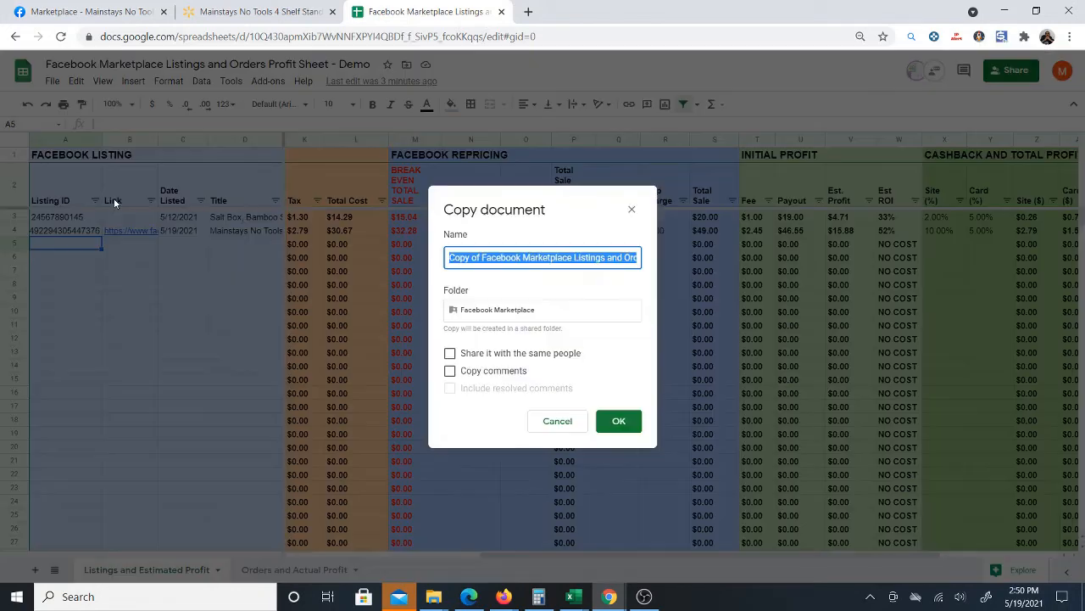
{"action": "left_click", "coordinate": [619, 420]}
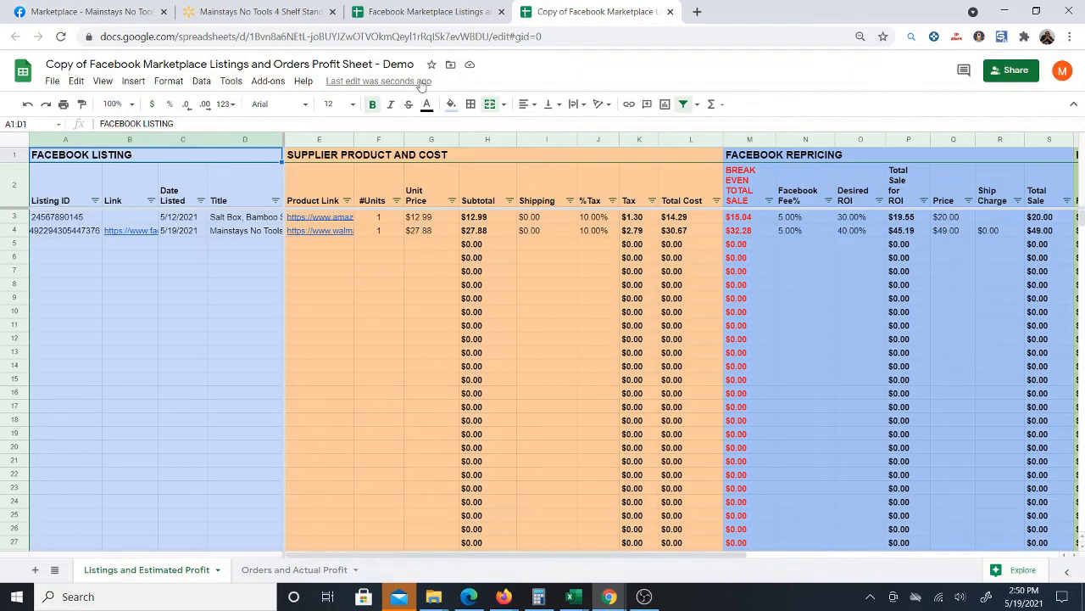
{"action": "left_click", "coordinate": [422, 12]}
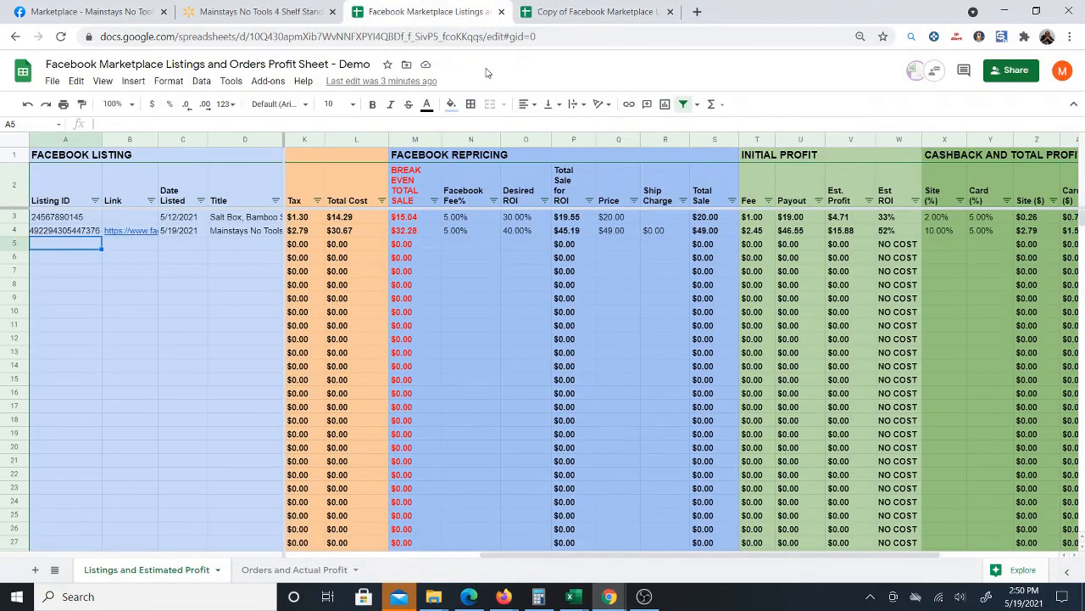